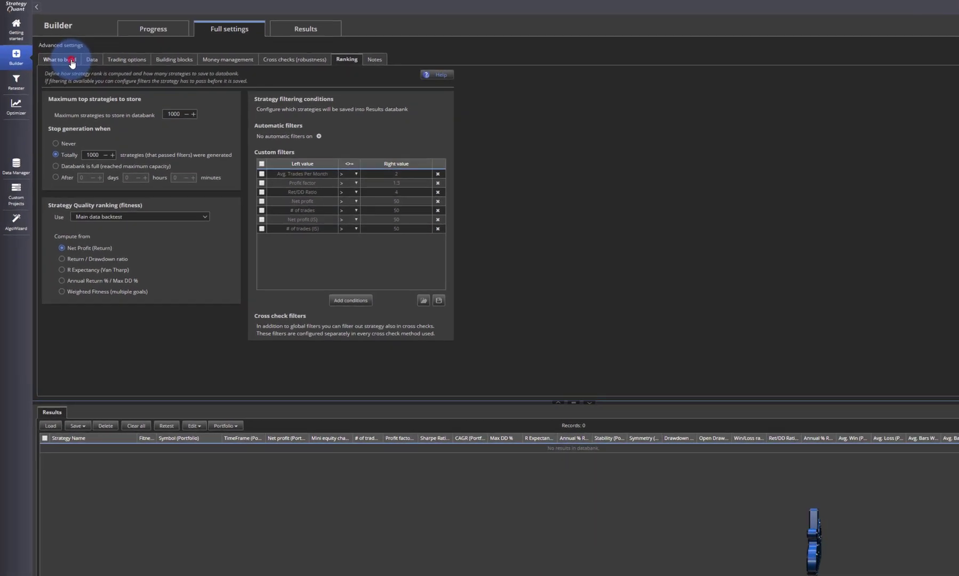
# - Switch the strategy build mode to Genetic evolution
pyautogui.click(71, 61)
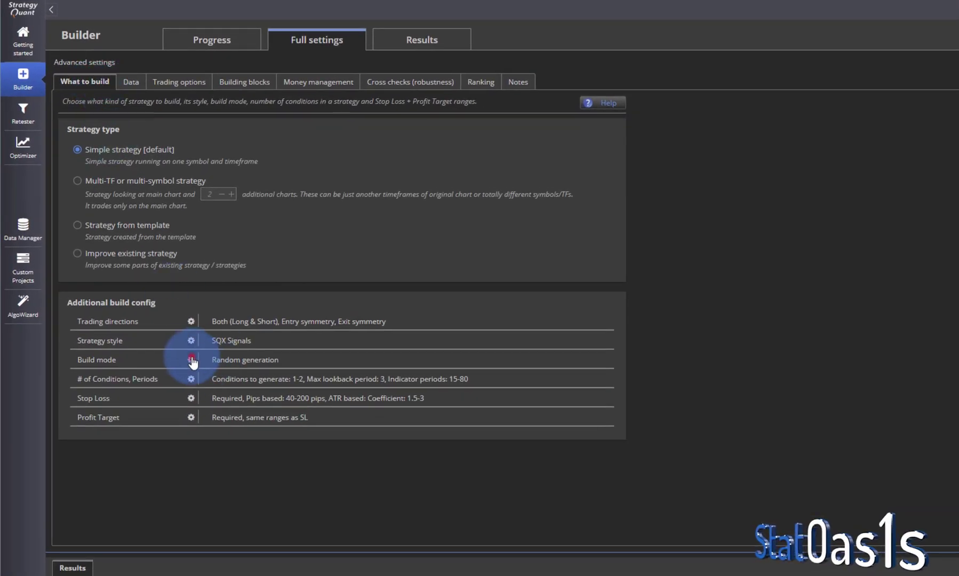
pyautogui.click(191, 359)
pyautogui.click(639, 412)
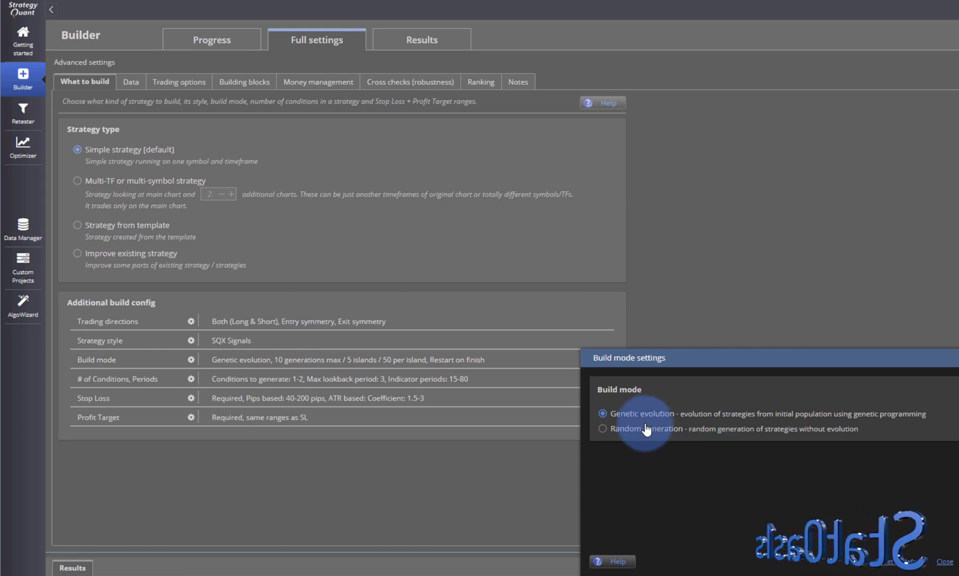
pyautogui.click(632, 432)
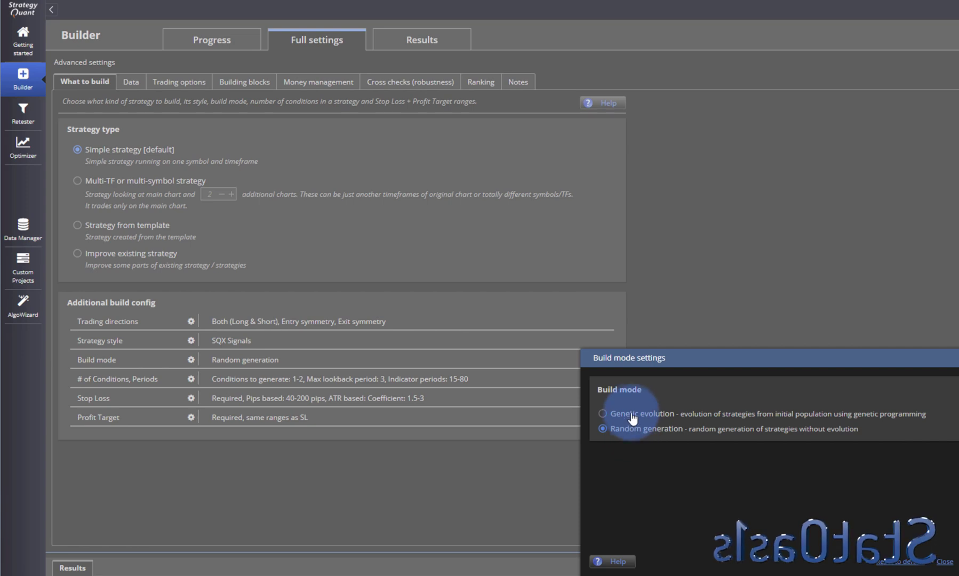
pyautogui.click(631, 415)
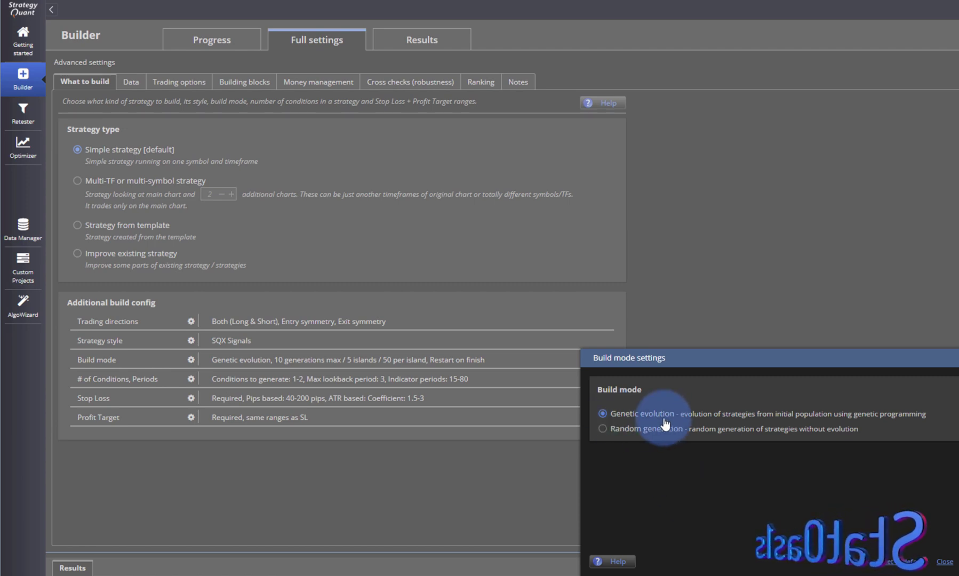
pyautogui.click(411, 402)
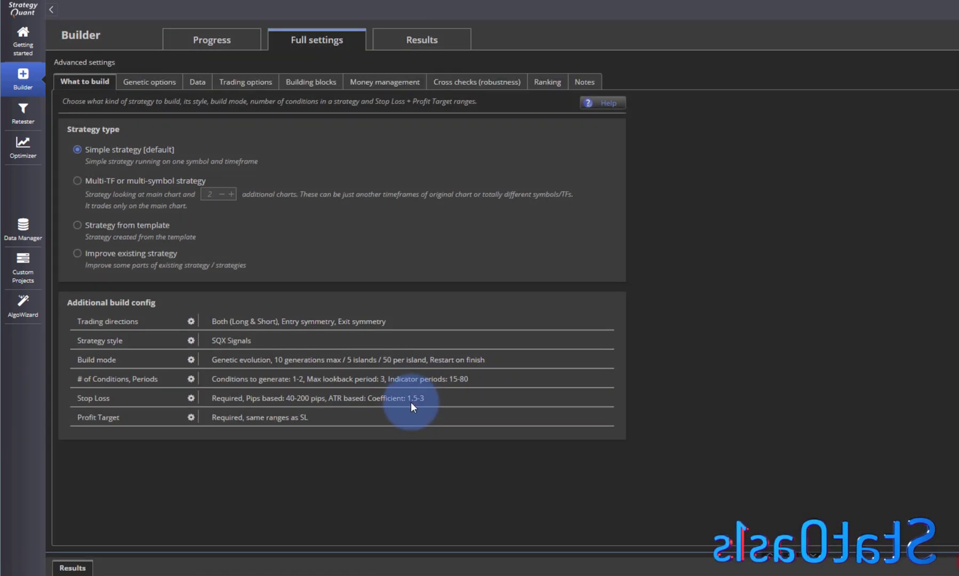
# - Examine the initial population filters in the genetic options and compare them with the ranking filter conditions
pyautogui.click(151, 82)
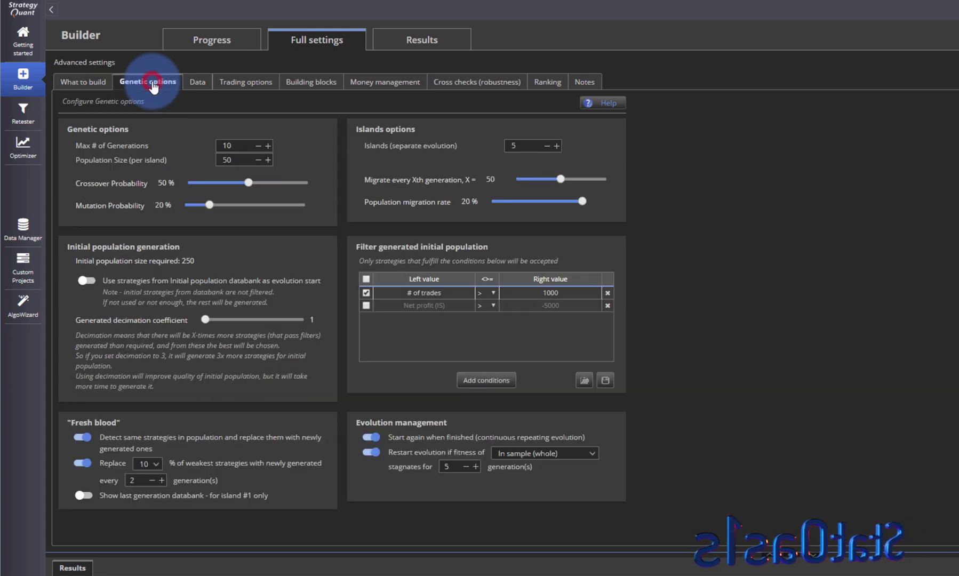
pyautogui.click(86, 81)
pyautogui.click(151, 83)
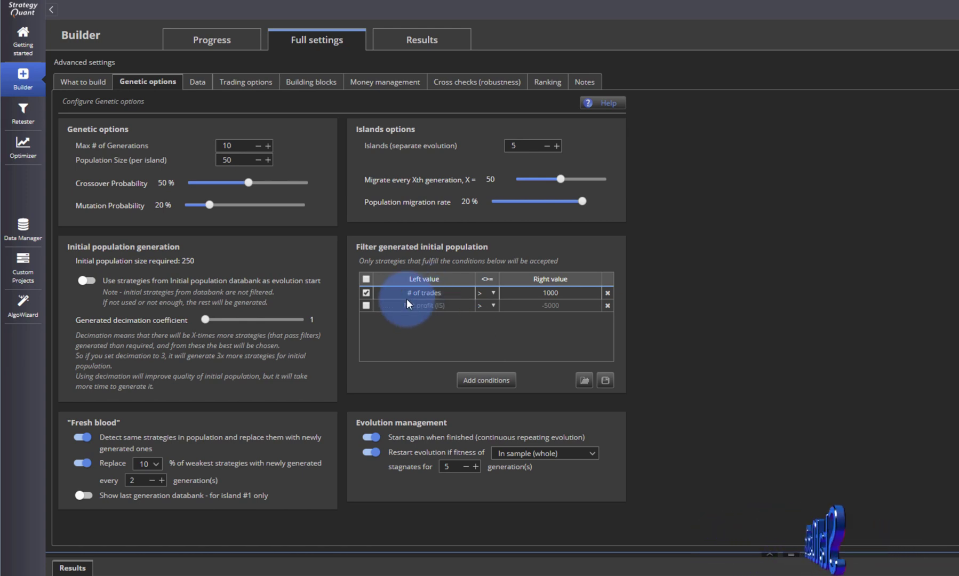
pyautogui.click(552, 294)
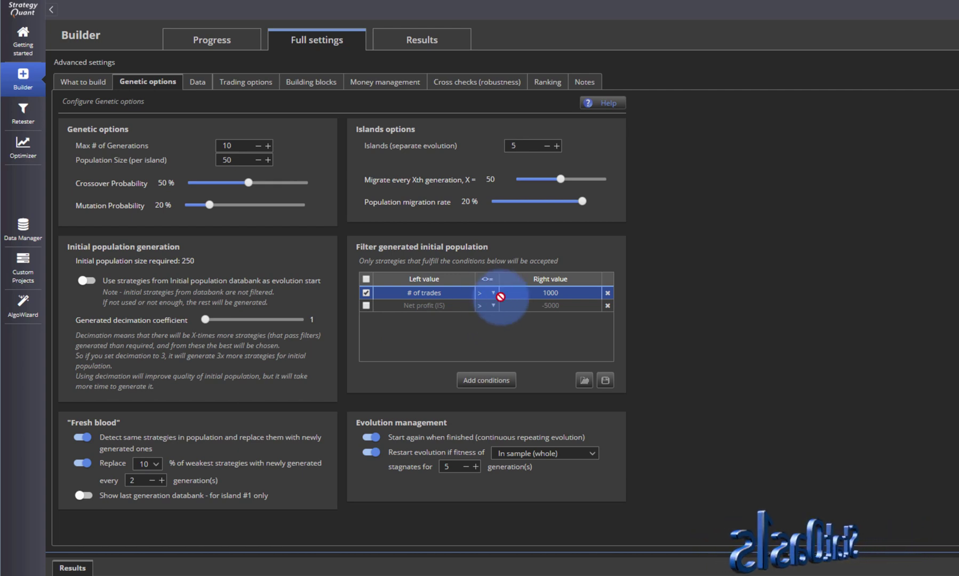
pyautogui.click(459, 81)
pyautogui.click(549, 84)
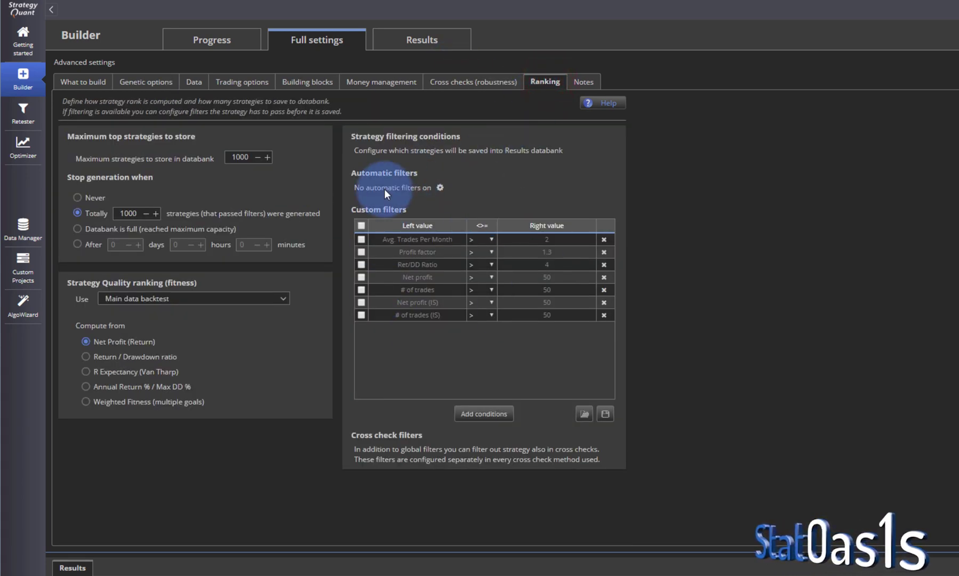
pyautogui.click(140, 82)
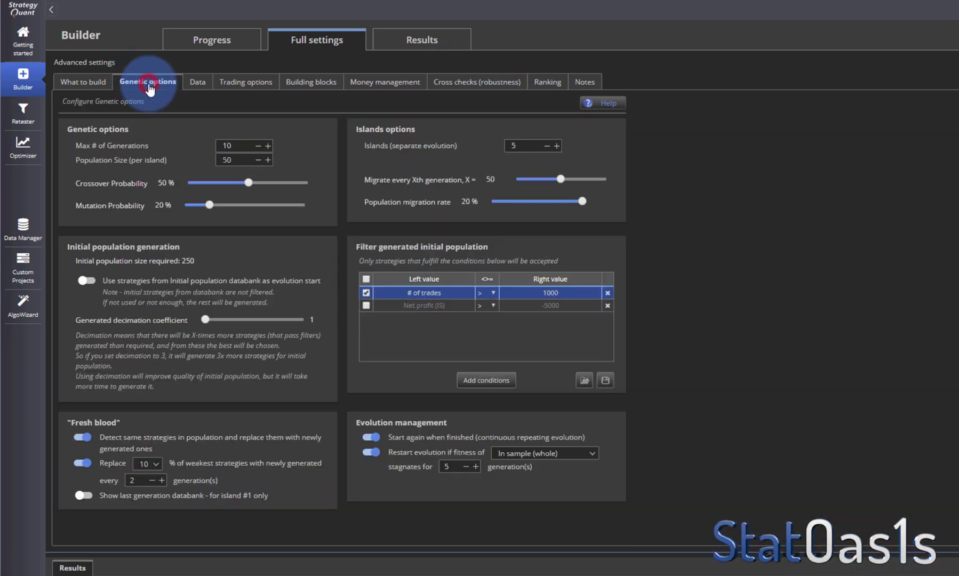
# - Set the strategy build mode back to Random generation
pyautogui.click(85, 80)
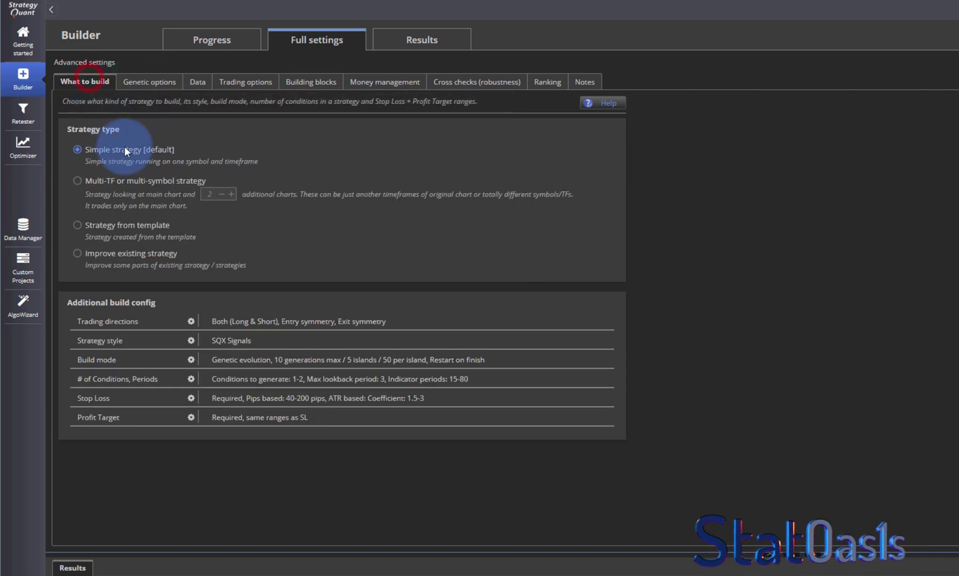
pyautogui.click(191, 359)
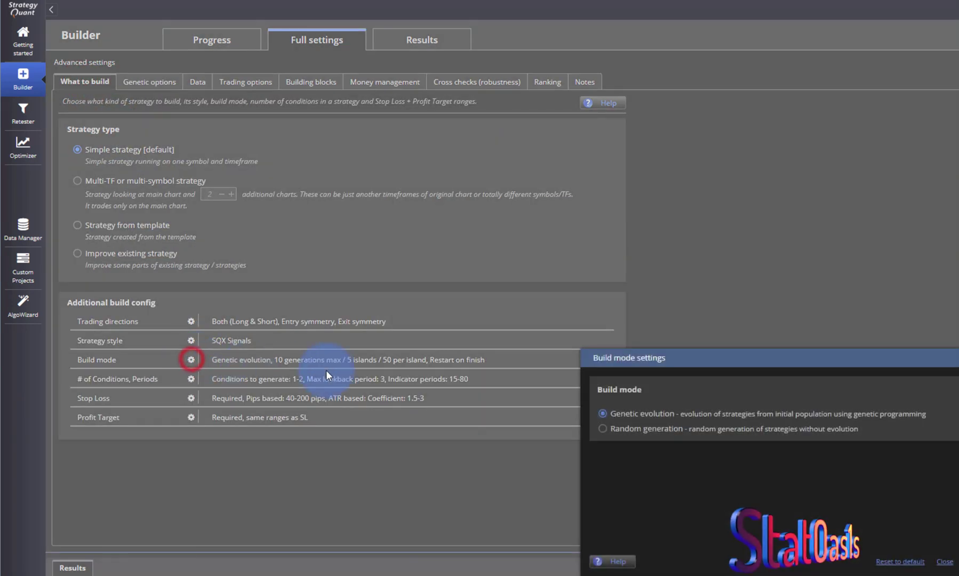
pyautogui.click(625, 433)
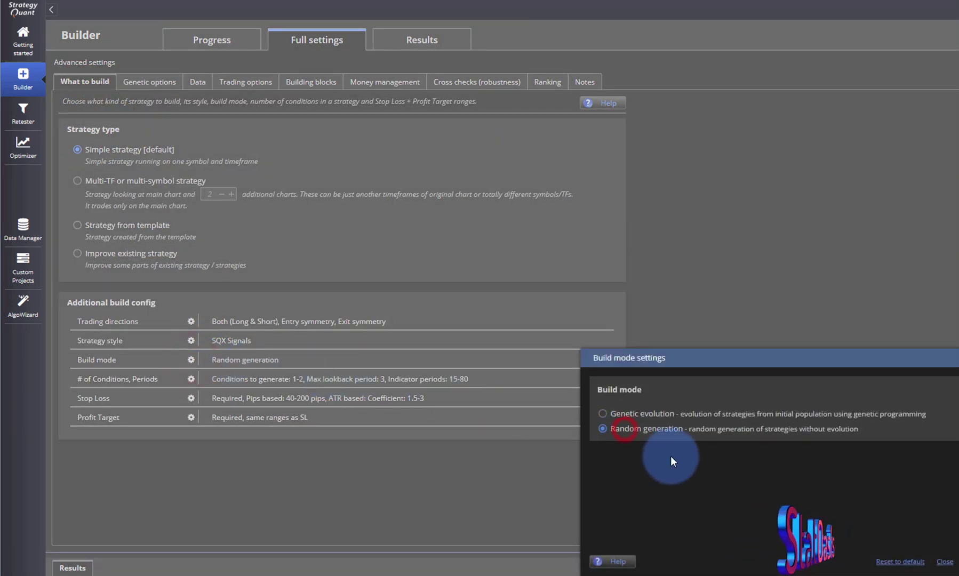
pyautogui.click(454, 345)
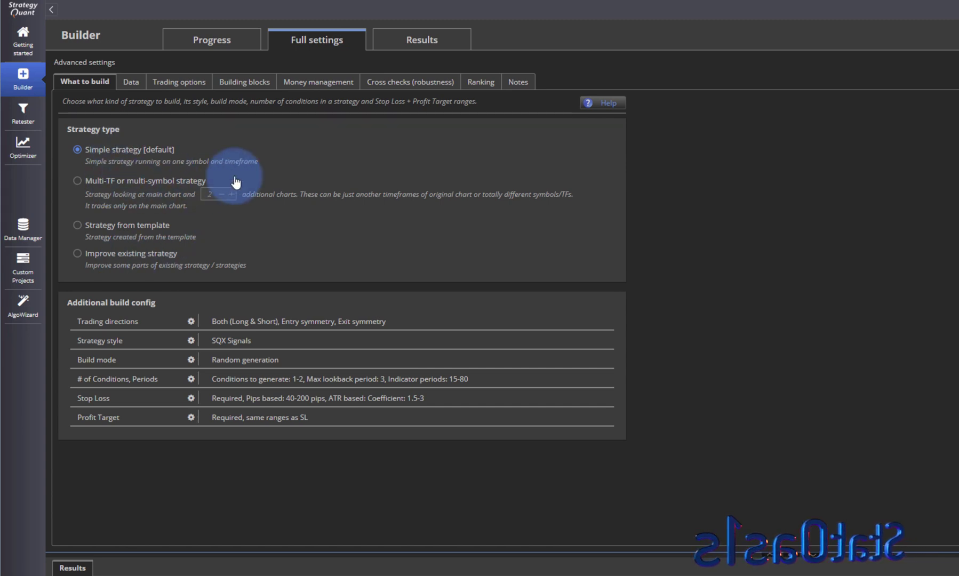
# - Turn on the automatic ranking filters that dismiss strategies with no trades and with too many ambiguous trades
pyautogui.click(480, 82)
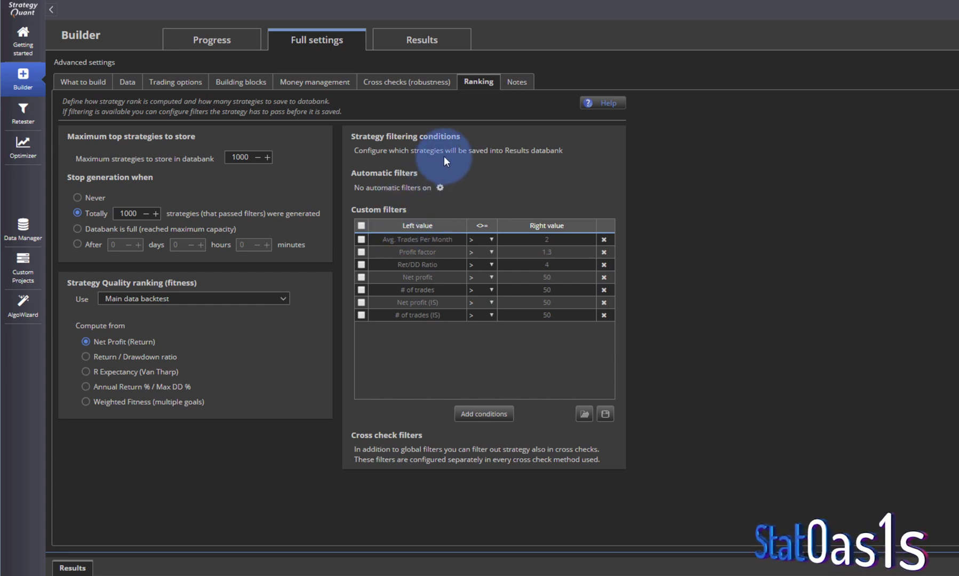
pyautogui.click(438, 188)
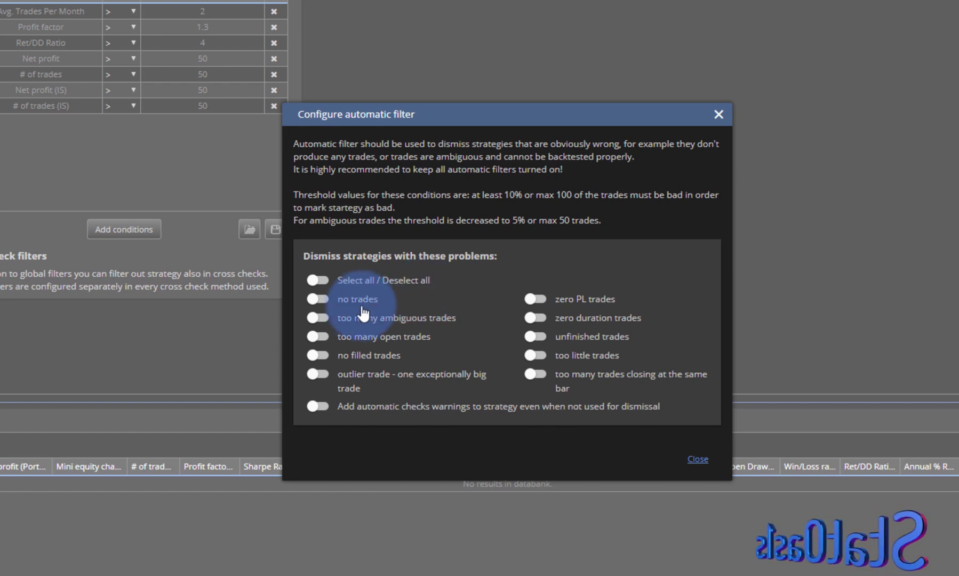
pyautogui.click(318, 299)
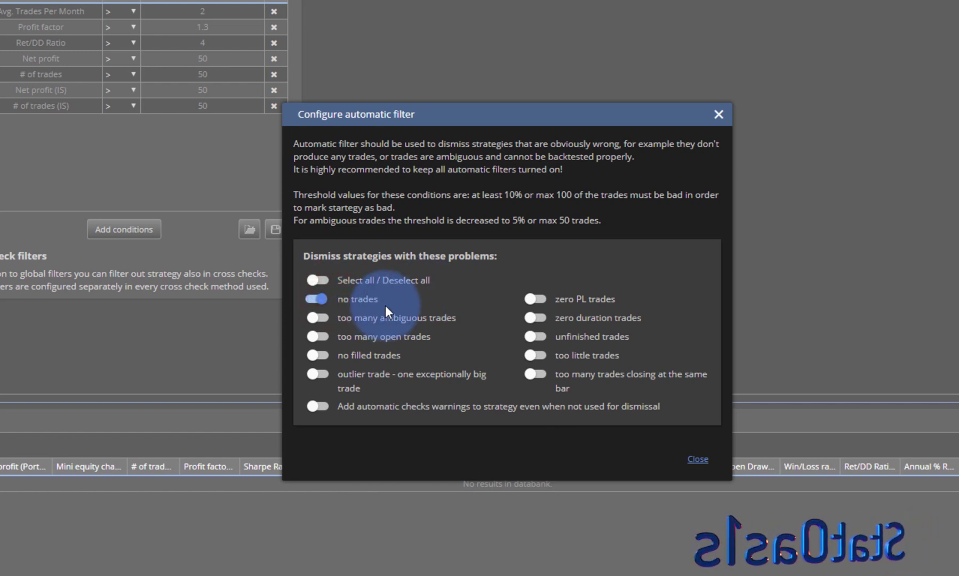
pyautogui.click(365, 316)
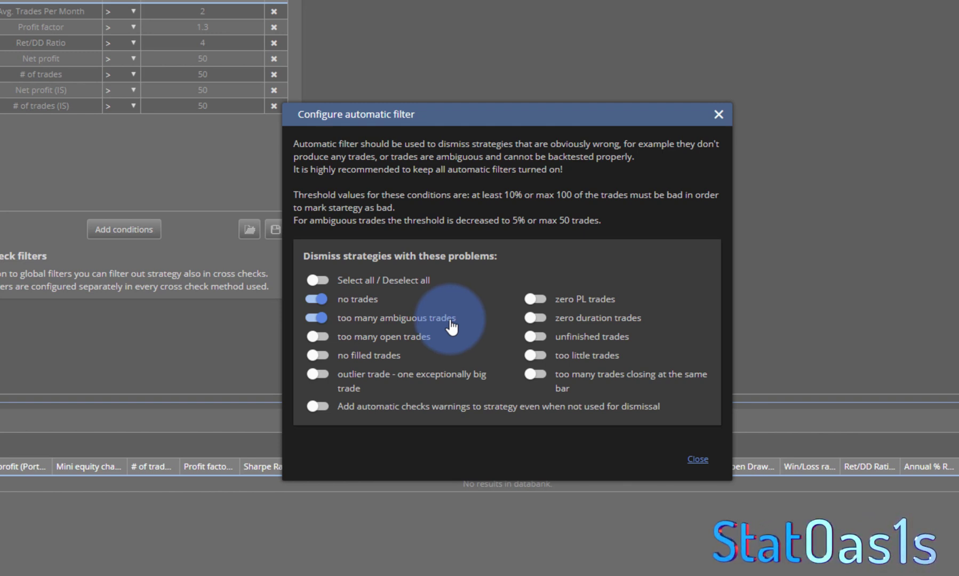
pyautogui.click(321, 317)
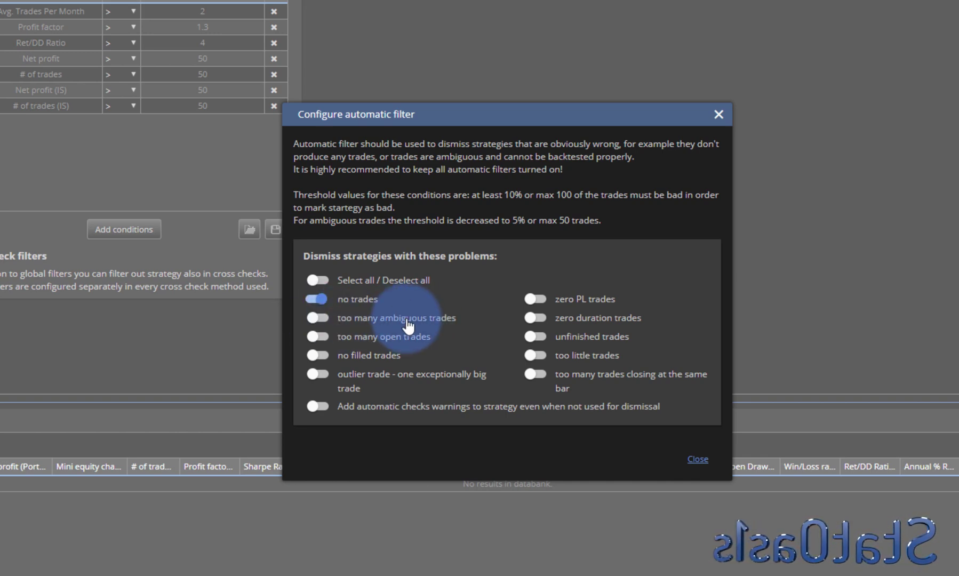
pyautogui.click(318, 318)
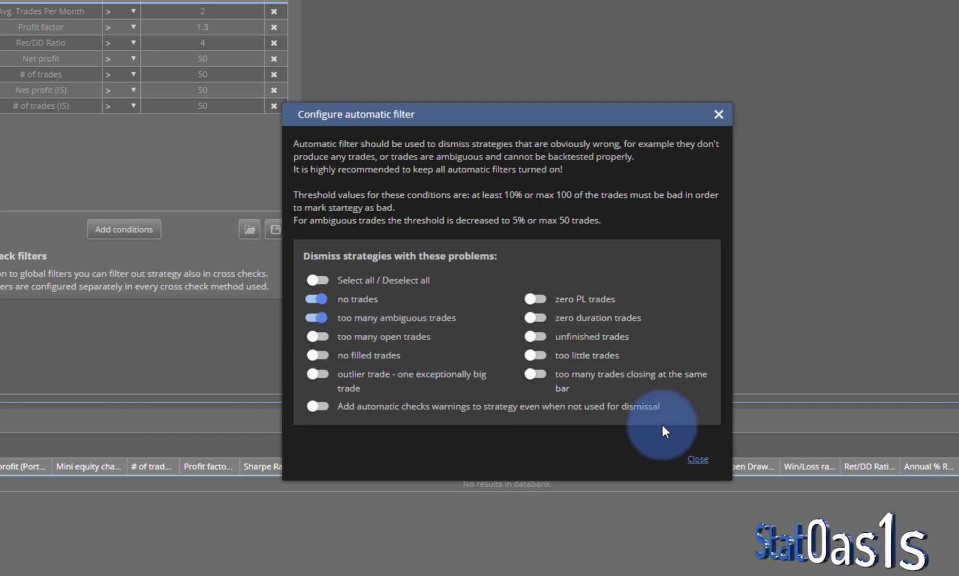
pyautogui.click(697, 460)
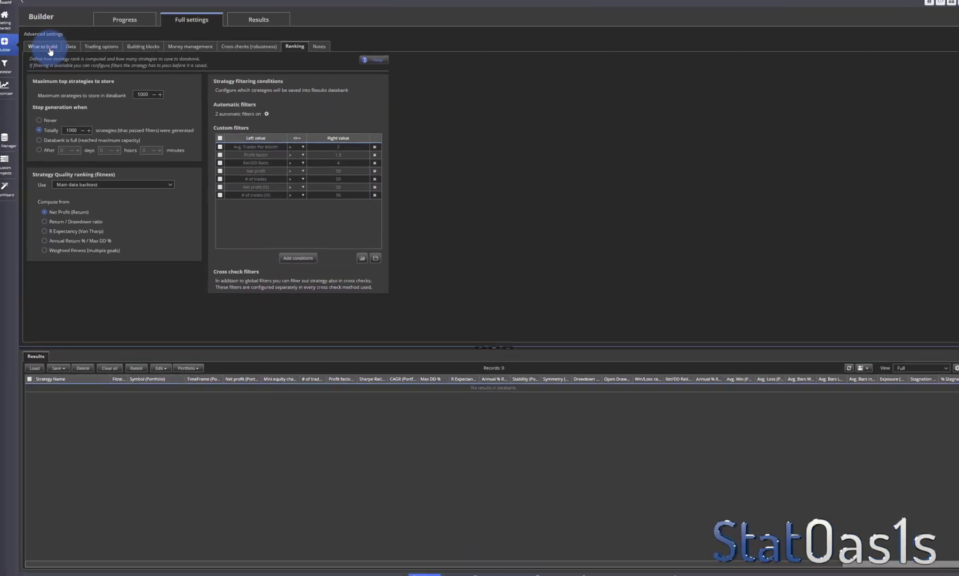
# - Set Maximum Trades Per Day to 1 in the trading options
pyautogui.click(56, 54)
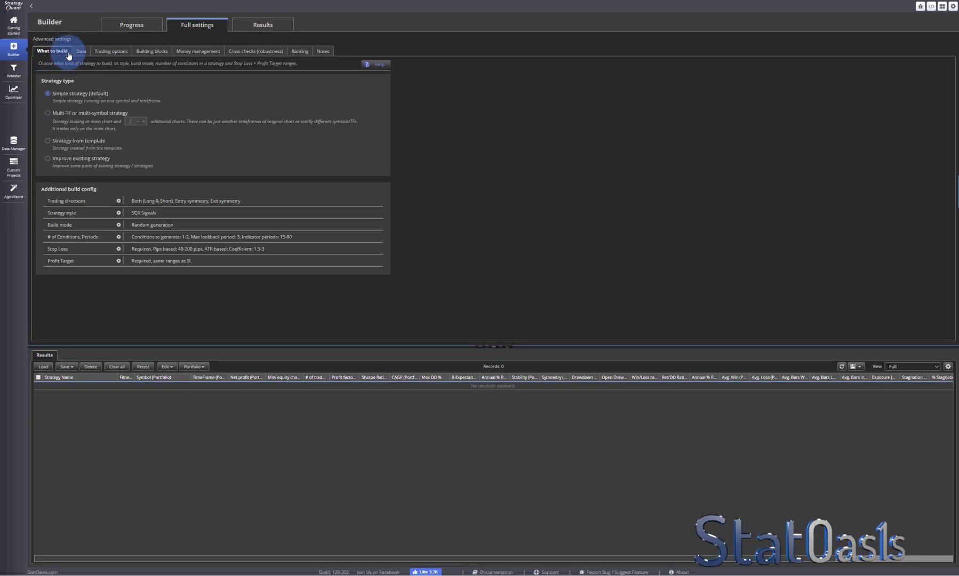
pyautogui.click(110, 52)
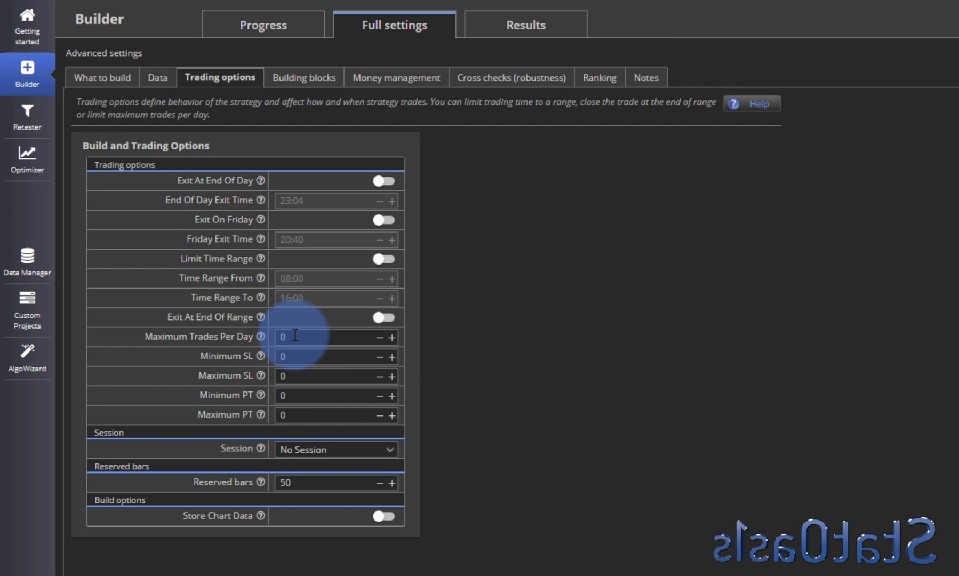
pyautogui.click(102, 80)
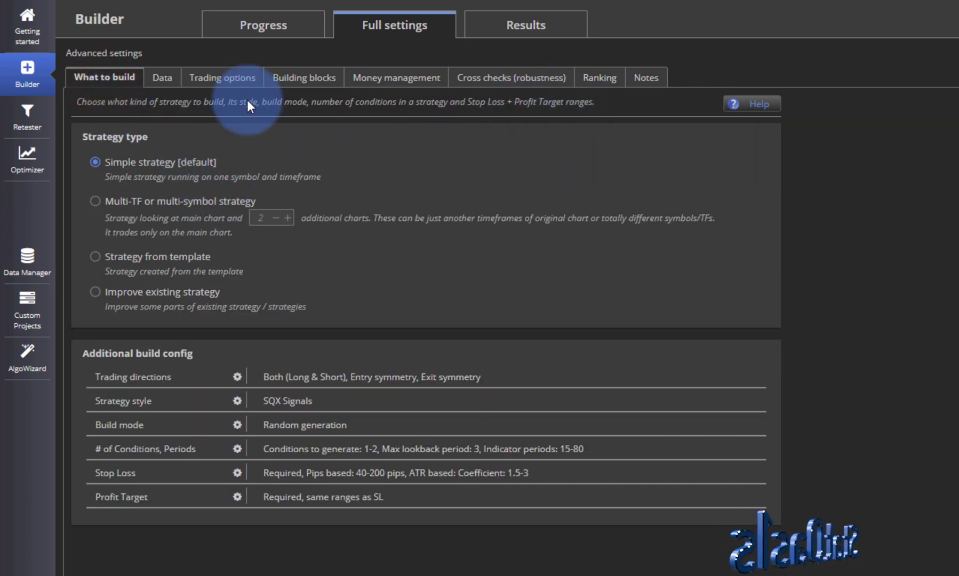
pyautogui.click(167, 82)
pyautogui.click(219, 78)
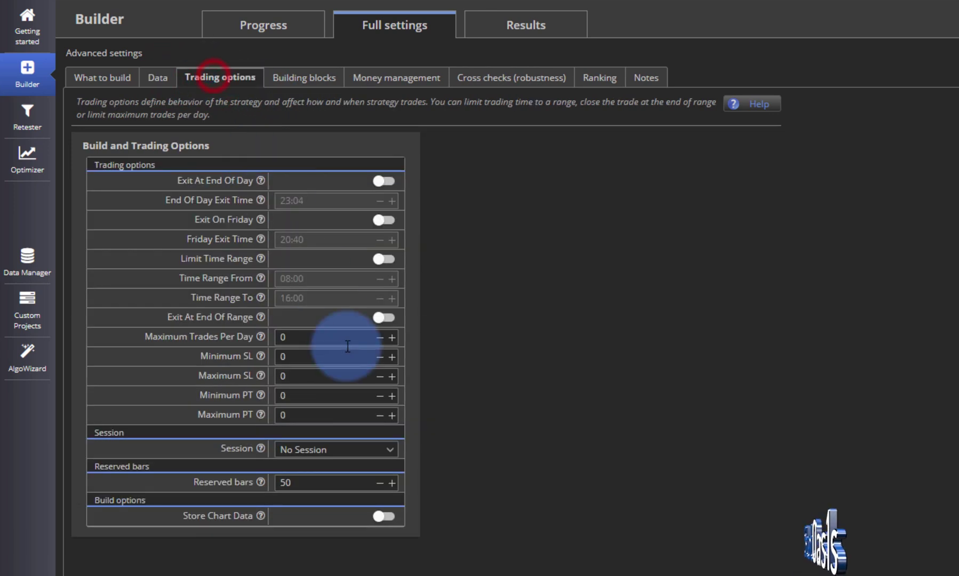
pyautogui.click(392, 337)
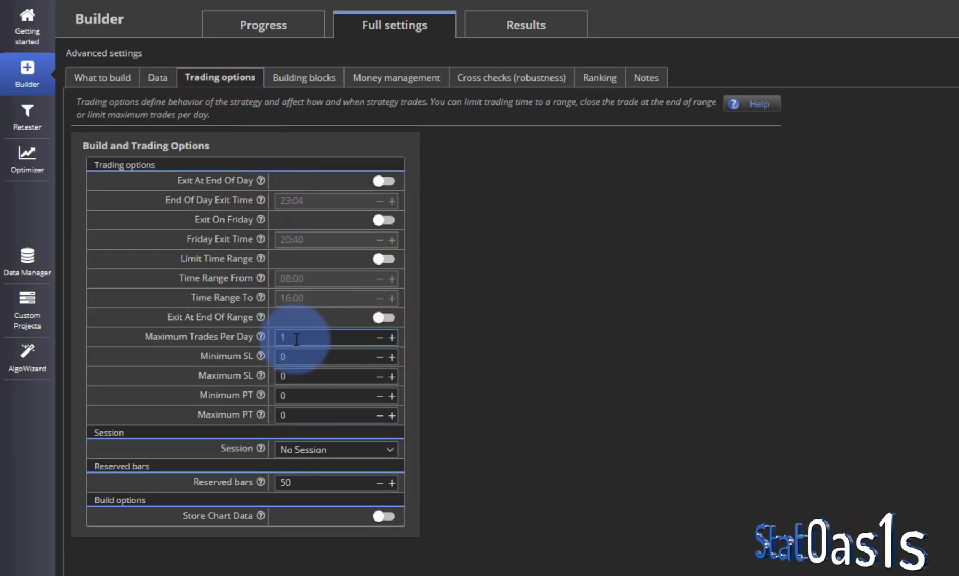
# - In the automatic ranking filters, turn on no filled trades and turn off too many ambiguous trades, leaving too many open trades off
pyautogui.click(594, 81)
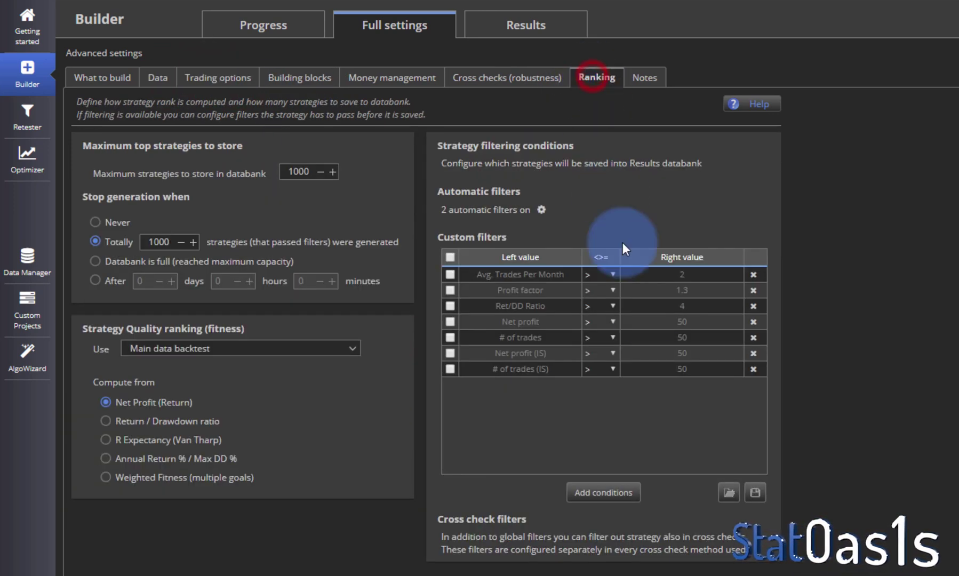
pyautogui.click(541, 209)
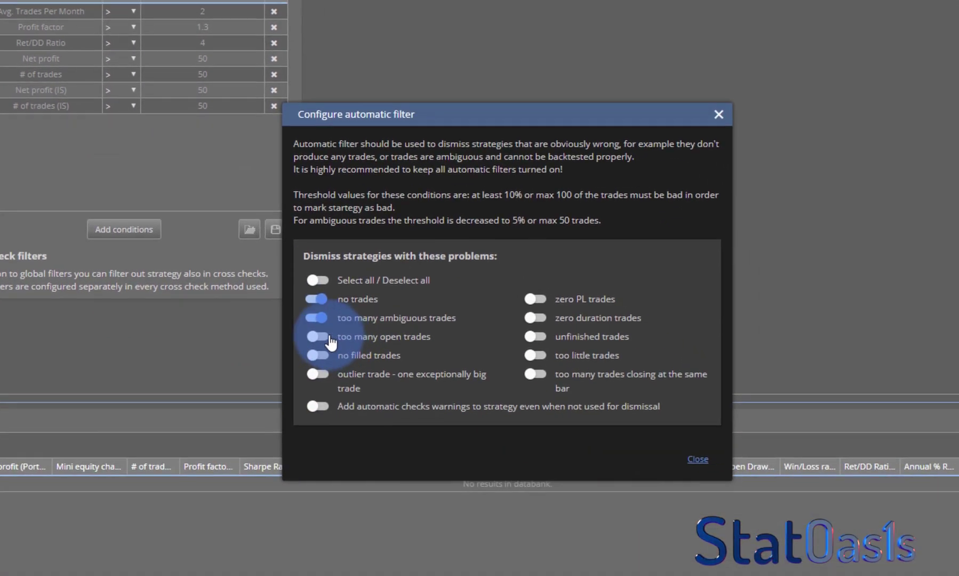
pyautogui.click(318, 352)
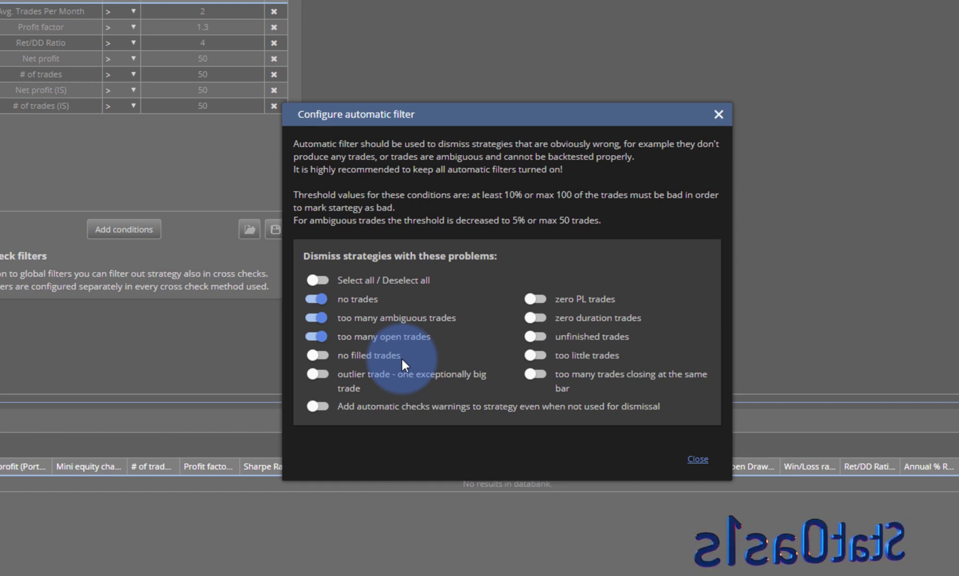
pyautogui.click(317, 354)
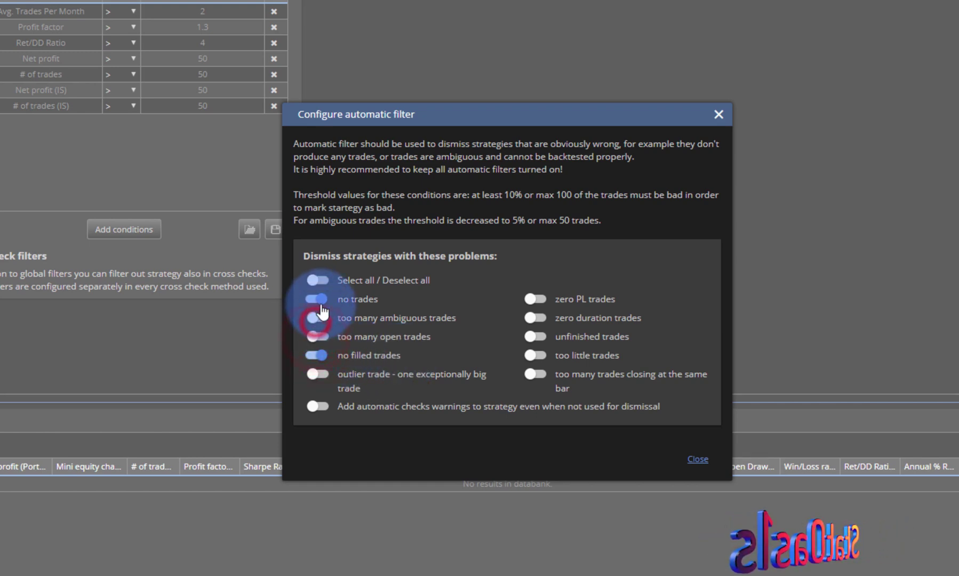
pyautogui.click(316, 318)
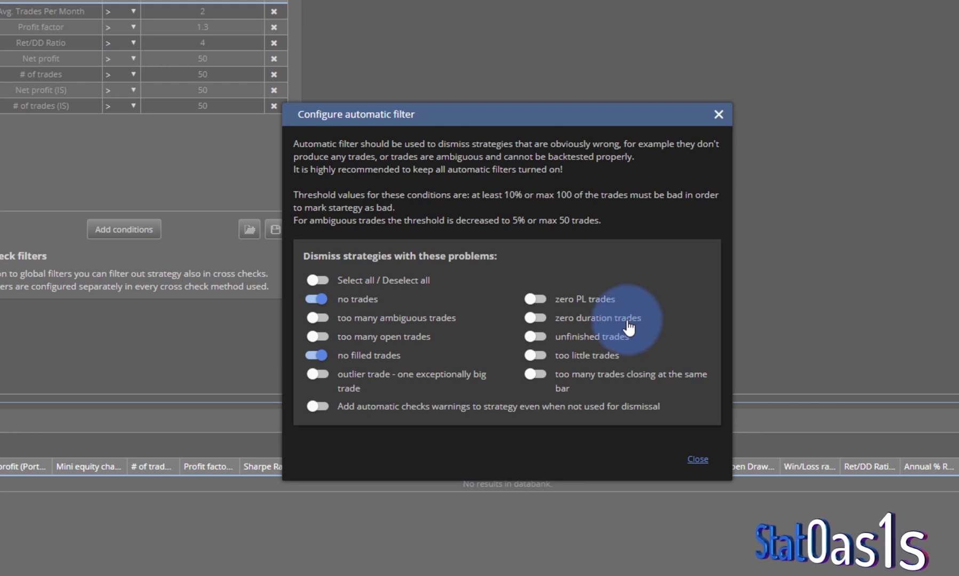
# - Turn on the automatic filters for zero duration trades and unfinished trades, and close the filter configuration
pyautogui.click(536, 318)
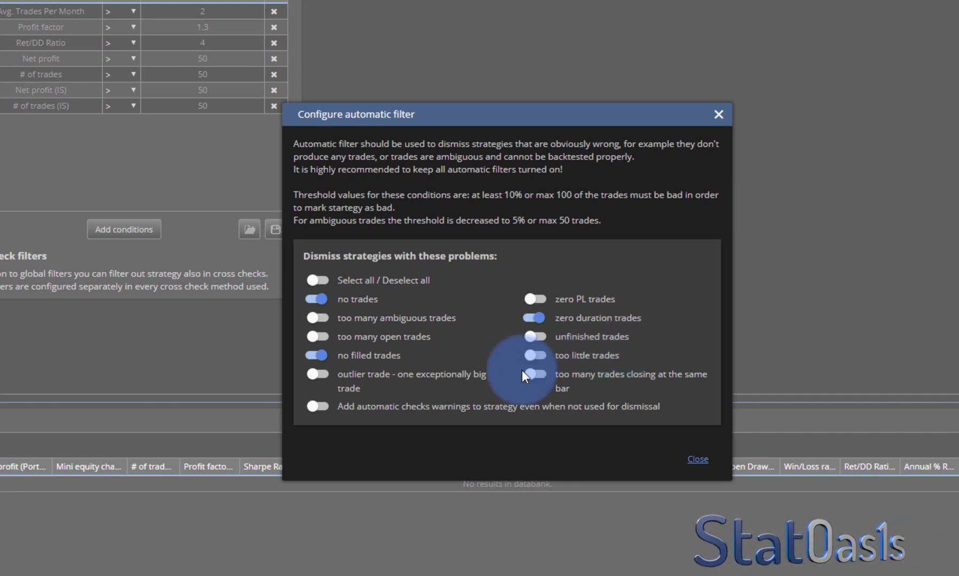
pyautogui.click(540, 337)
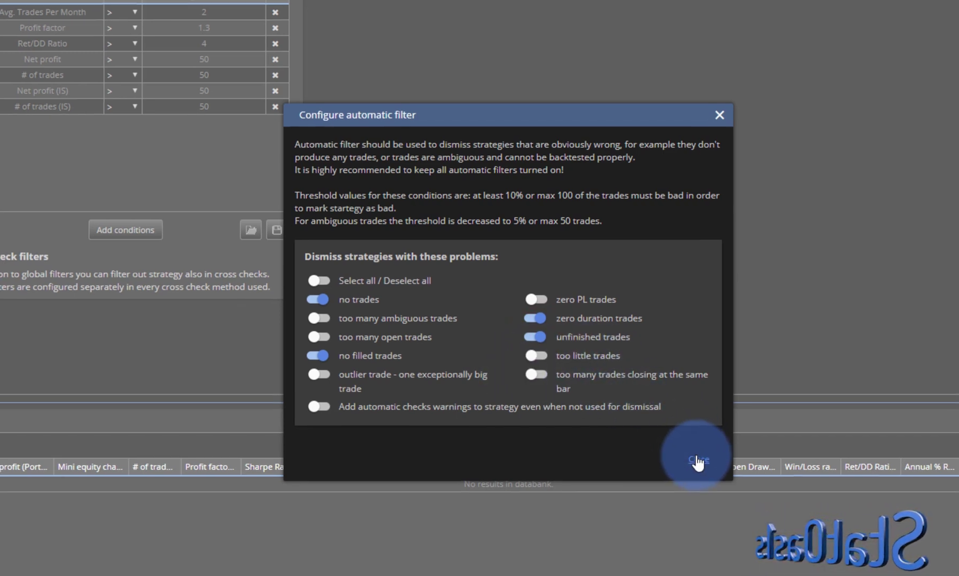
pyautogui.click(695, 457)
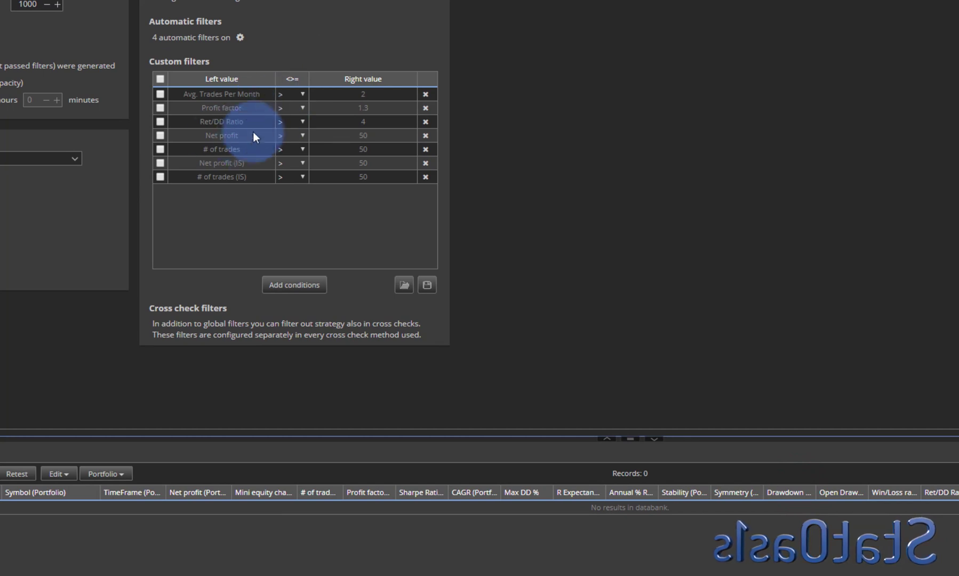
# - In the automatic filter configuration, turn on adding automatic checks warnings to strategies even when not used for dismissal
pyautogui.click(240, 38)
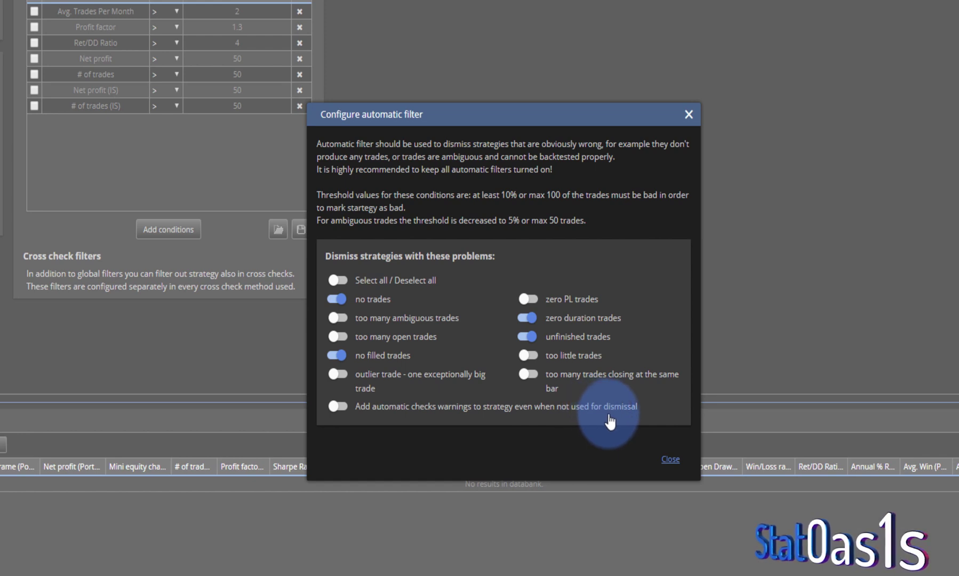
pyautogui.click(337, 406)
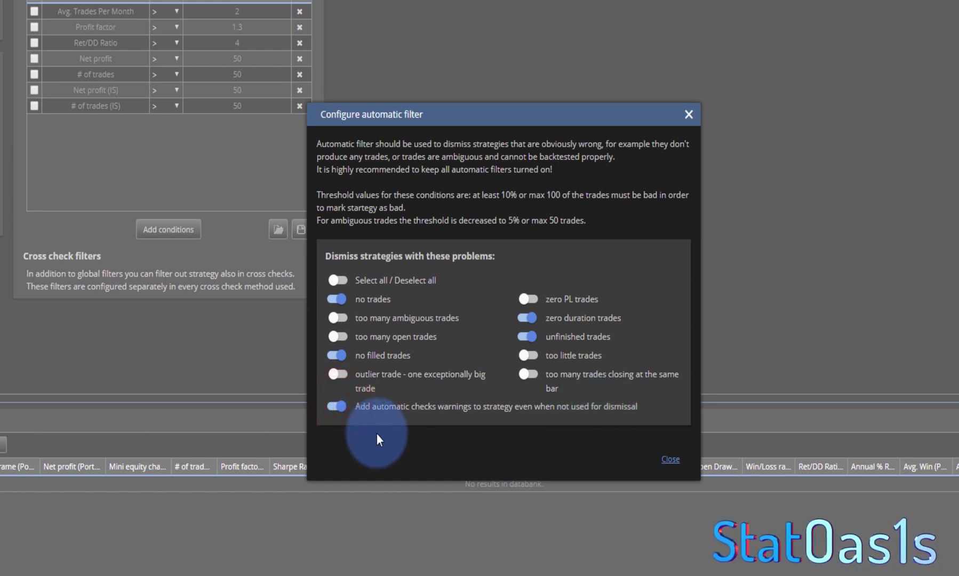
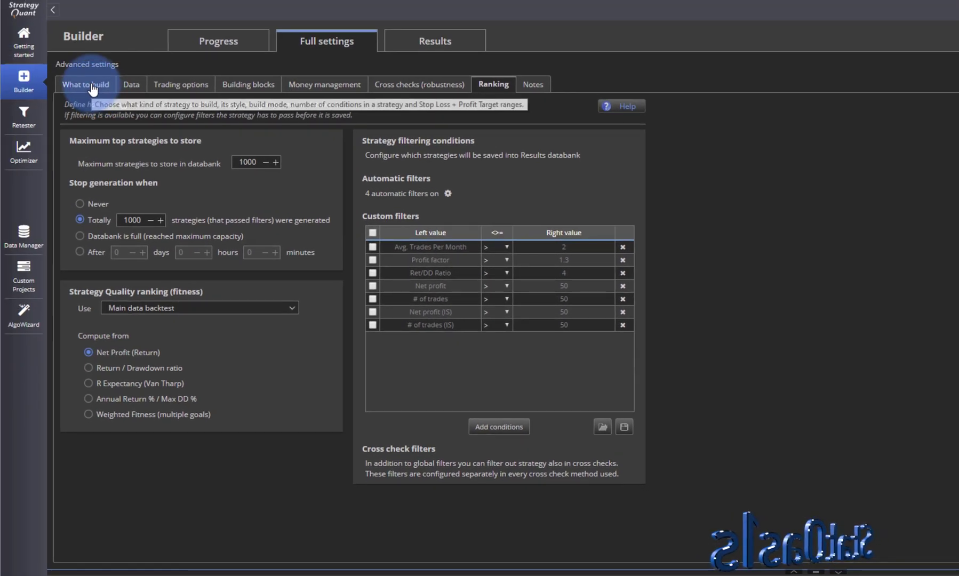
pyautogui.click(93, 88)
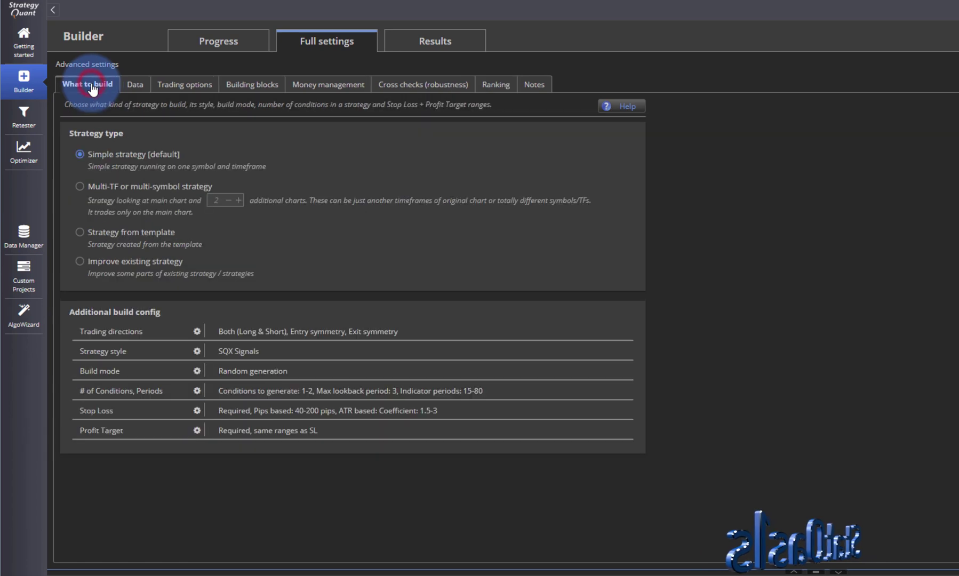
pyautogui.click(247, 275)
pyautogui.click(491, 84)
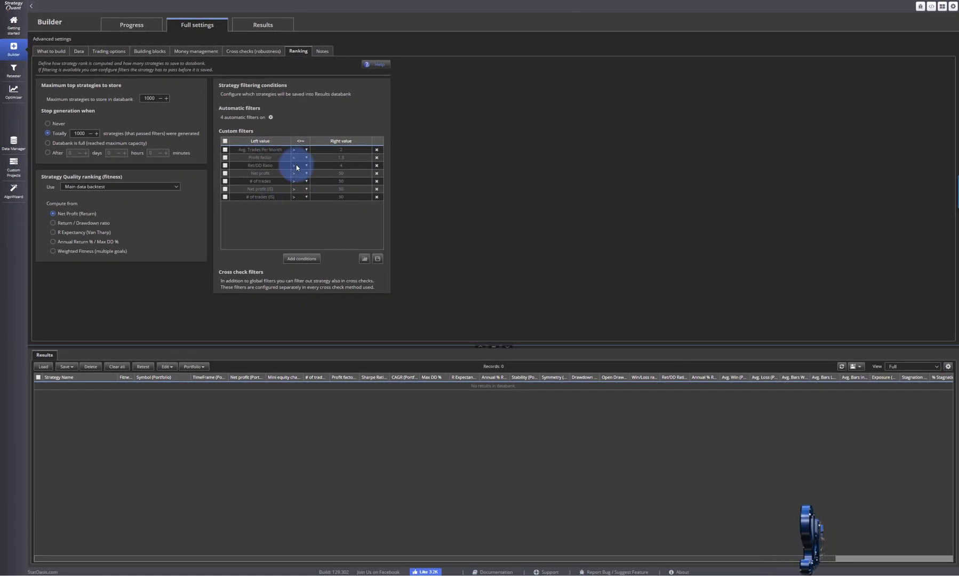
pyautogui.click(124, 23)
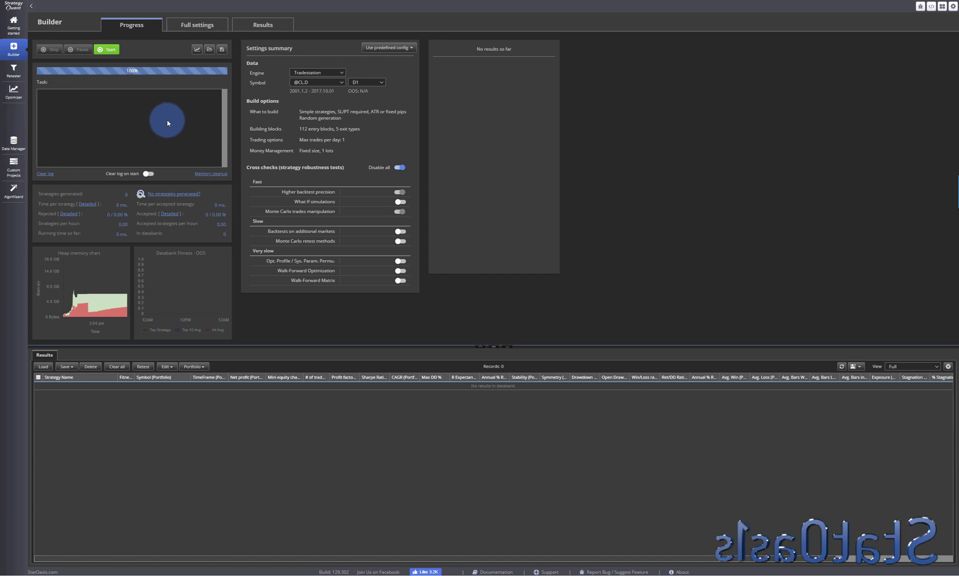
pyautogui.click(409, 51)
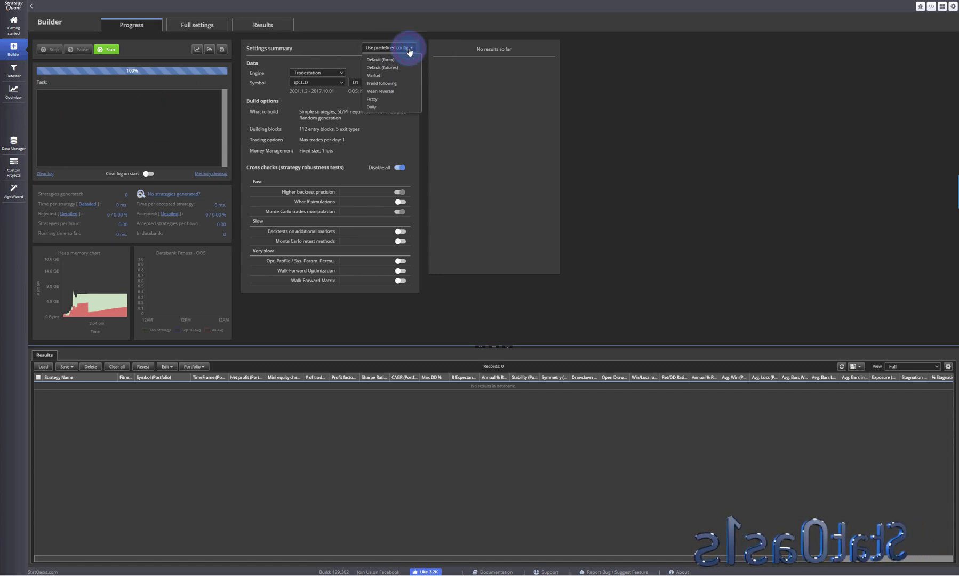
pyautogui.click(395, 83)
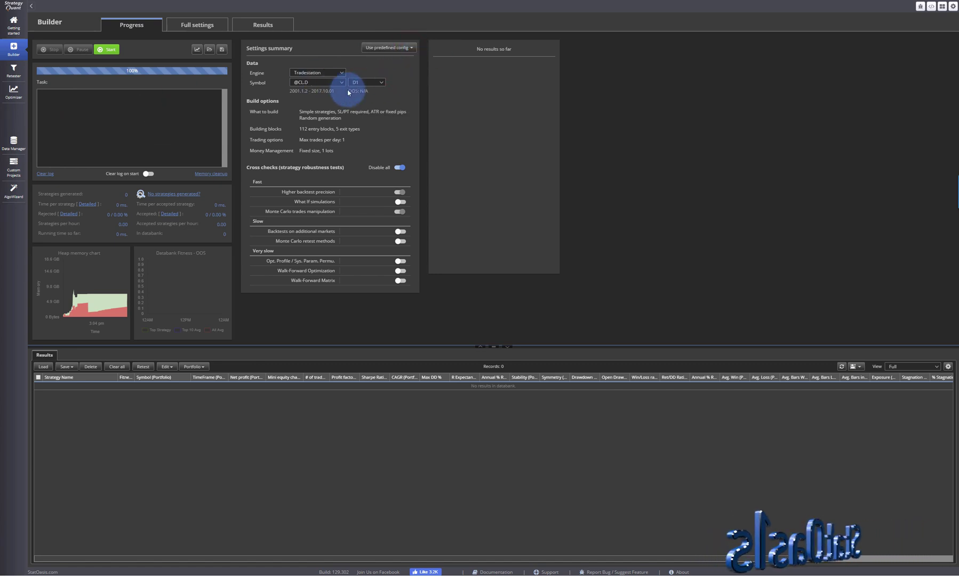
pyautogui.click(107, 51)
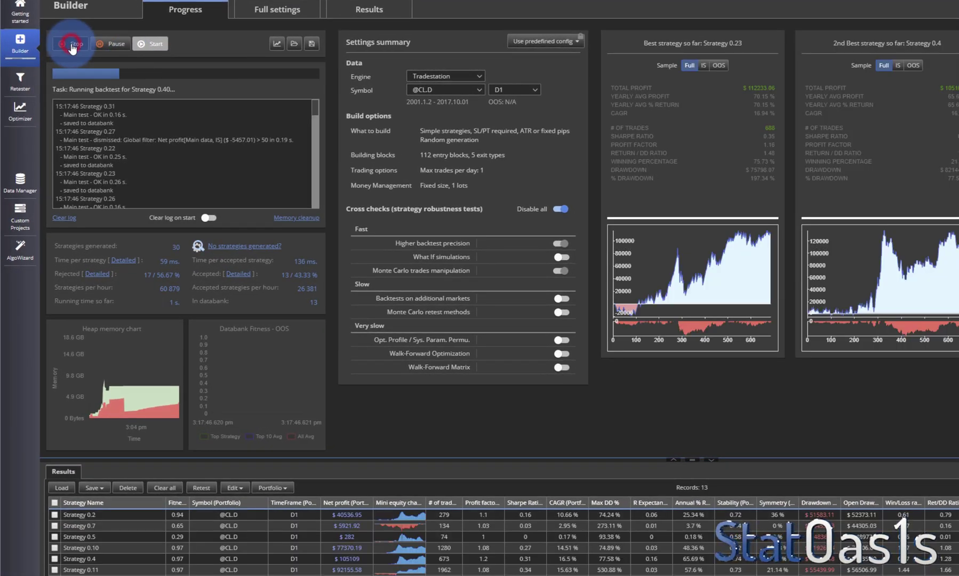
pyautogui.click(73, 45)
# - Review the backtest data settings, the custom ranking filters and the build log
pyautogui.click(259, 7)
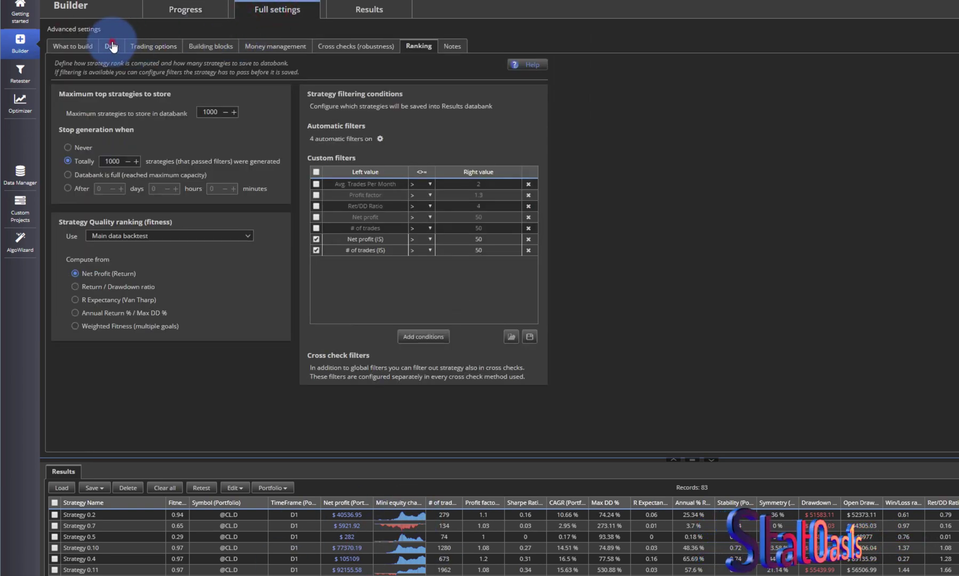
pyautogui.click(112, 47)
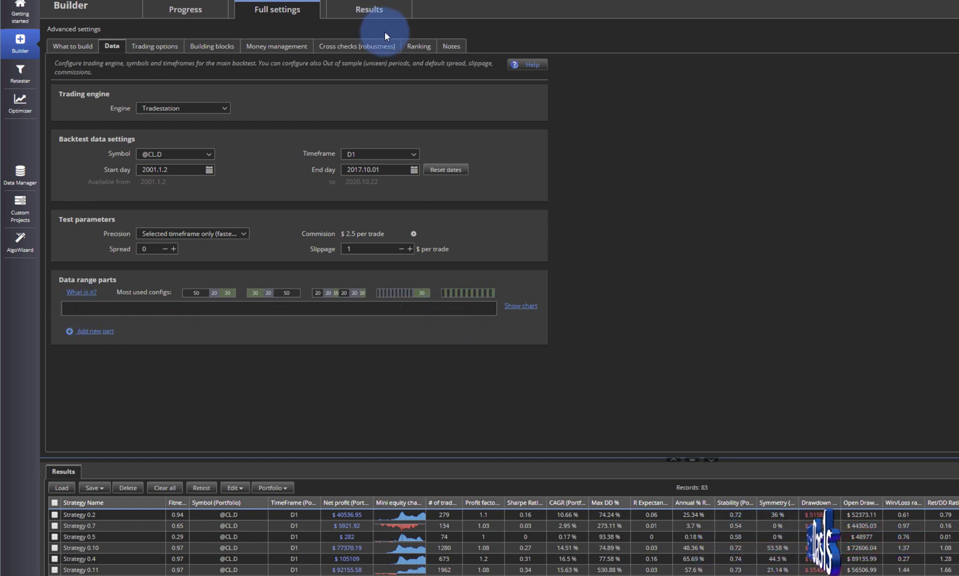
pyautogui.click(419, 49)
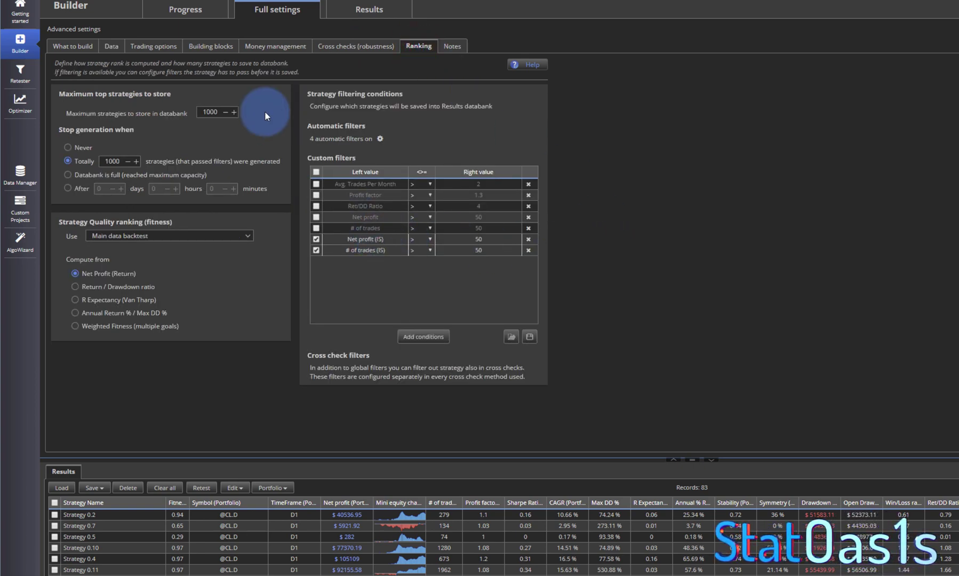
pyautogui.click(186, 11)
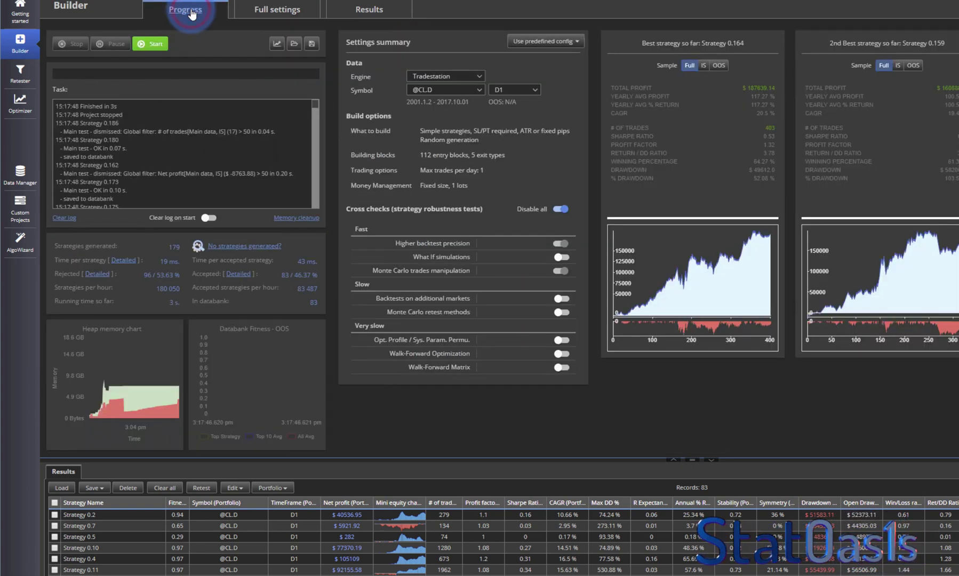
pyautogui.click(256, 11)
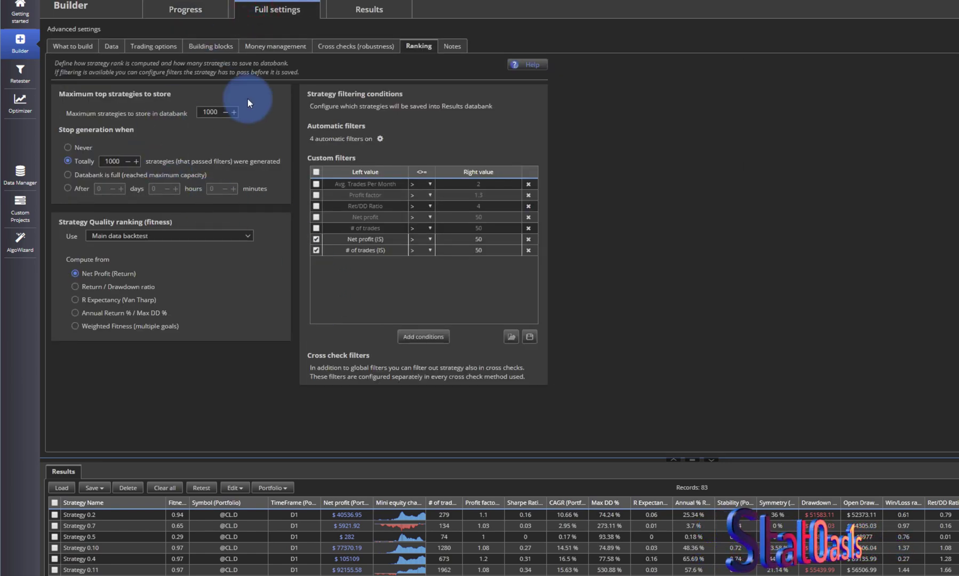
# - Add one Out of sample - Test part covering 30% of the data range, from 2012.09.22 to 2017.10.01
pyautogui.click(113, 47)
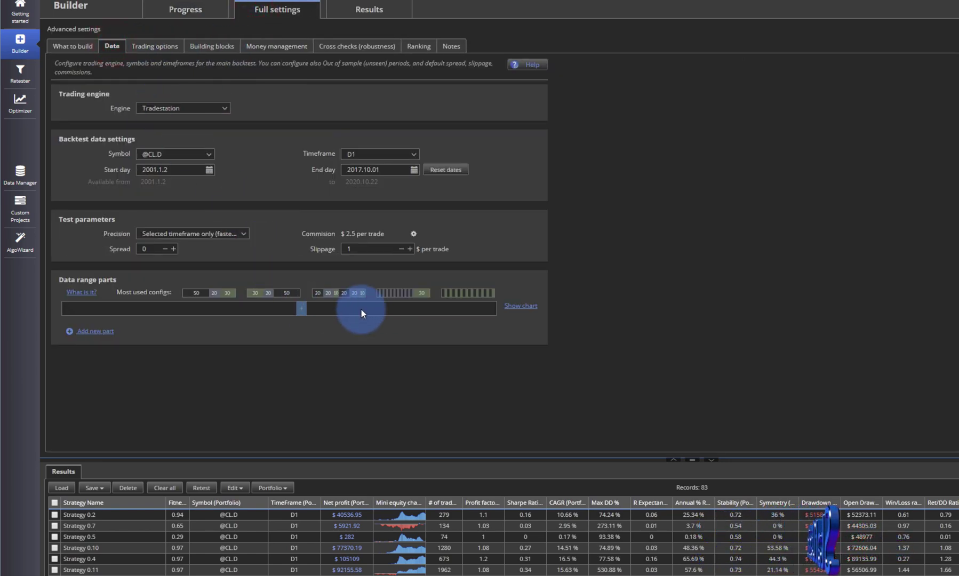
pyautogui.moveTo(362, 309); pyautogui.dragTo(291, 308)
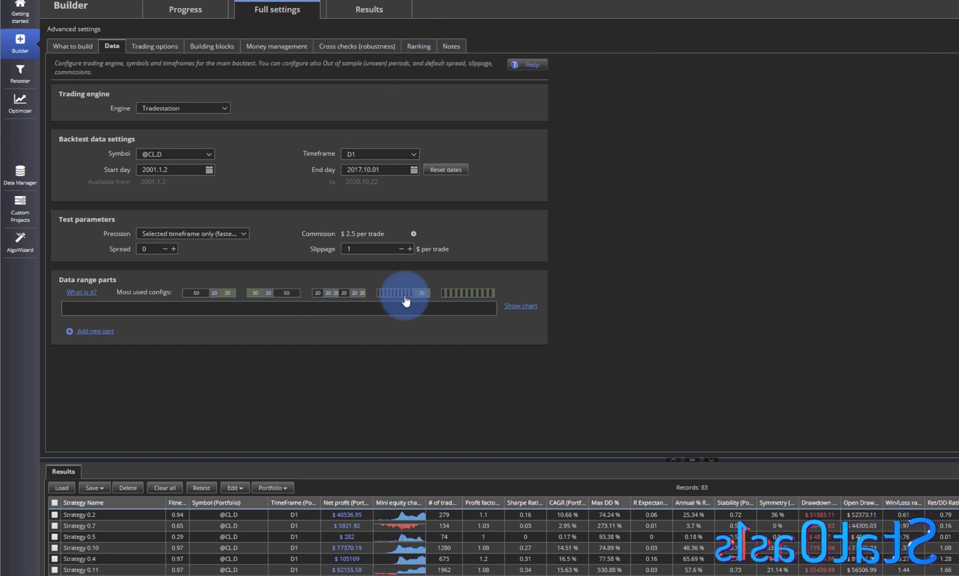
pyautogui.click(288, 314)
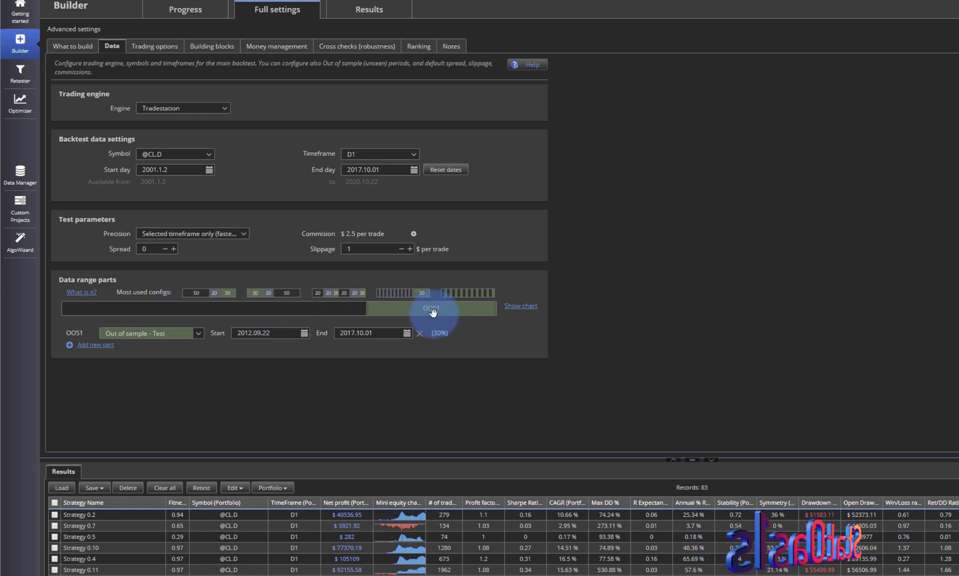
# - Change the sample of the Net profit (IS) custom filter to OOS and save the condition
pyautogui.click(421, 46)
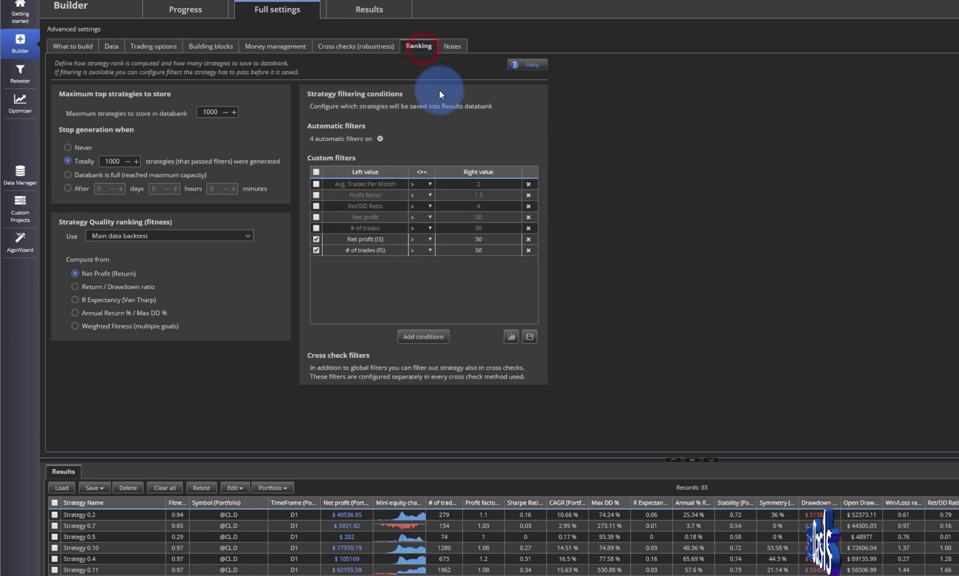
pyautogui.doubleClick(371, 239)
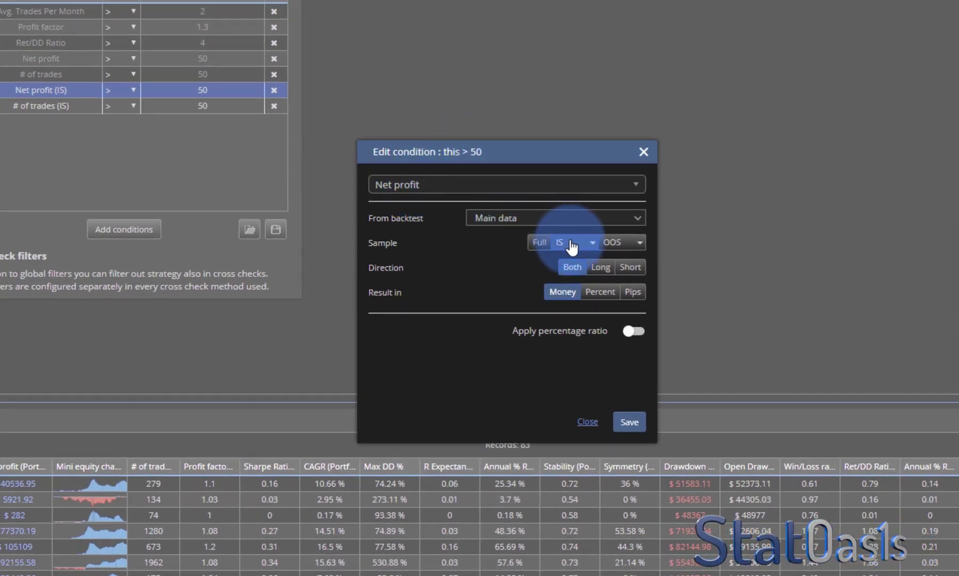
pyautogui.click(611, 242)
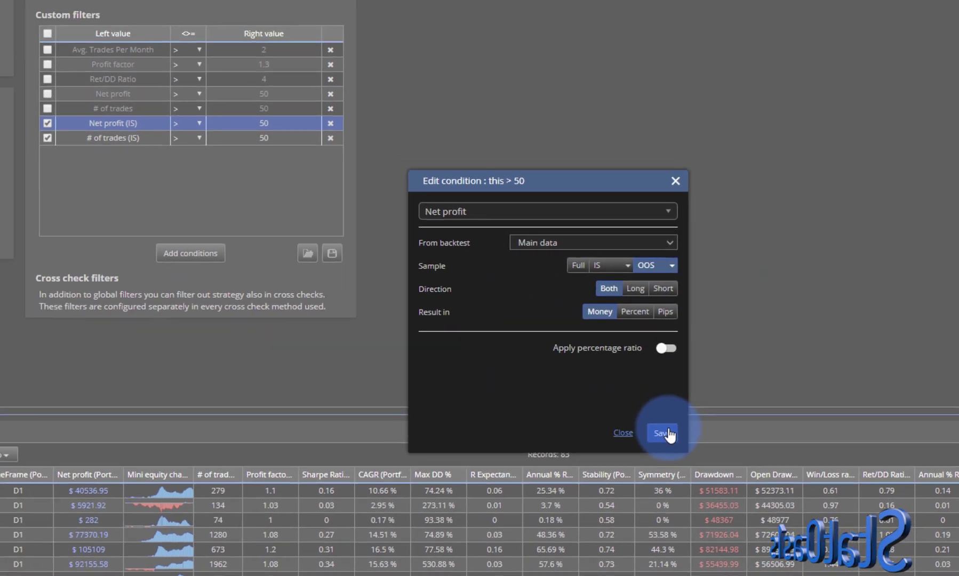
pyautogui.click(630, 422)
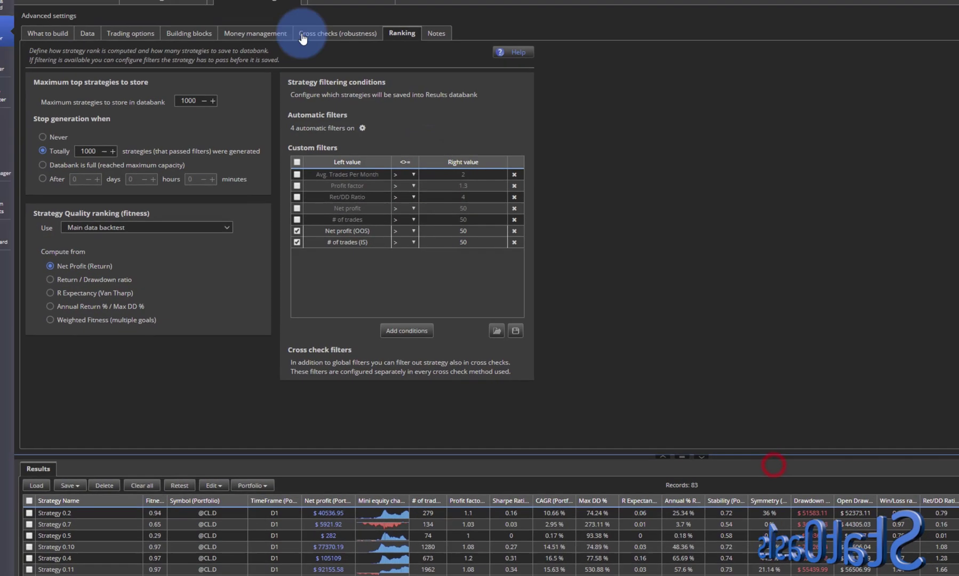
# - Apply the predefined data range configuration that alternates in-sample data with ten out-of-sample test parts
pyautogui.click(91, 38)
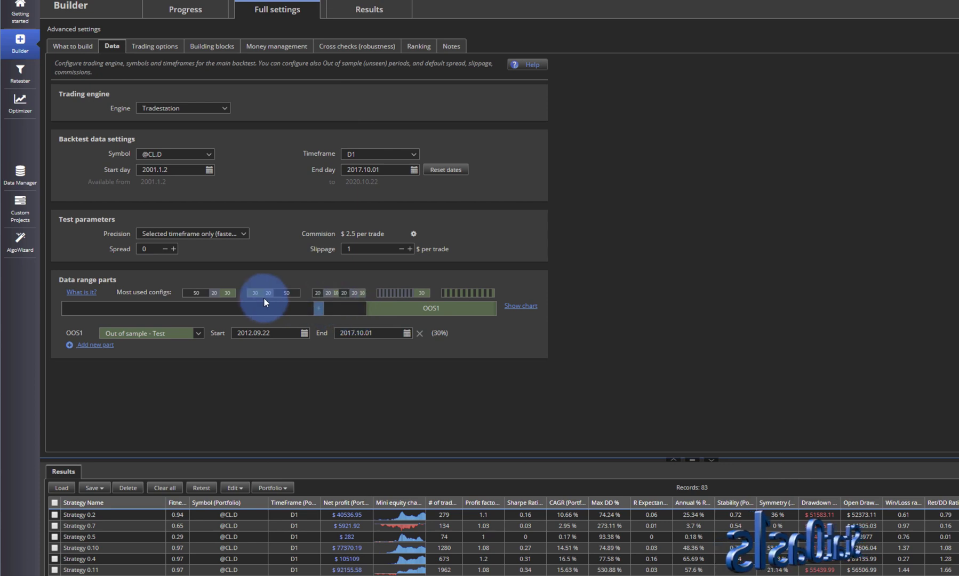
pyautogui.click(451, 291)
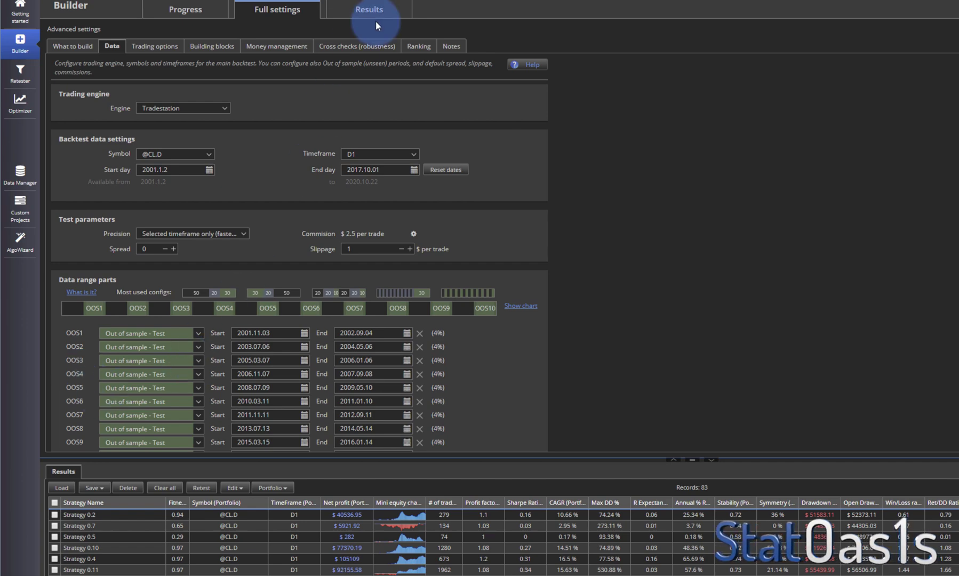
# - Edit the Net profit (OOS) custom filter, trying the OOS-Every sample and settling on OOS1
pyautogui.click(418, 46)
pyautogui.click(382, 240)
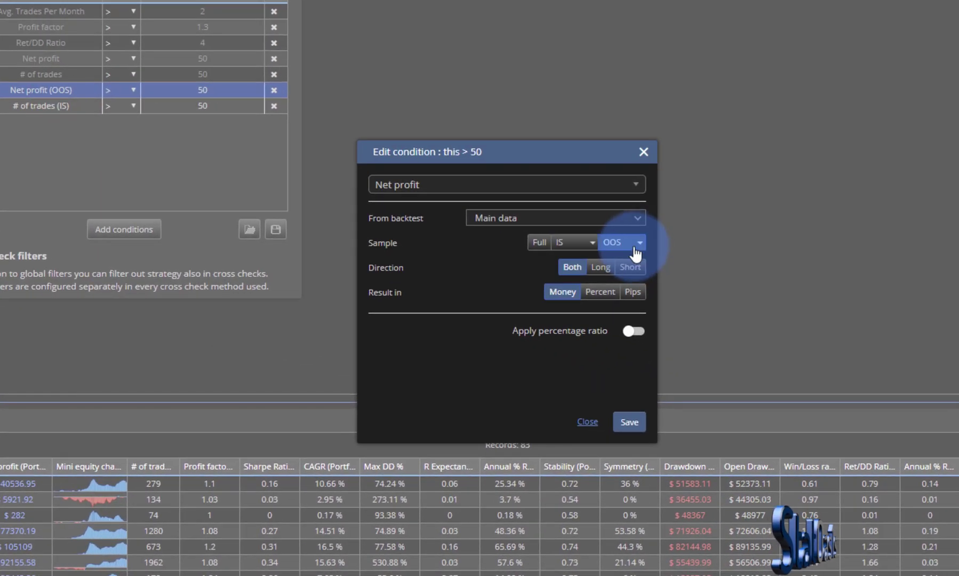
pyautogui.click(782, 349)
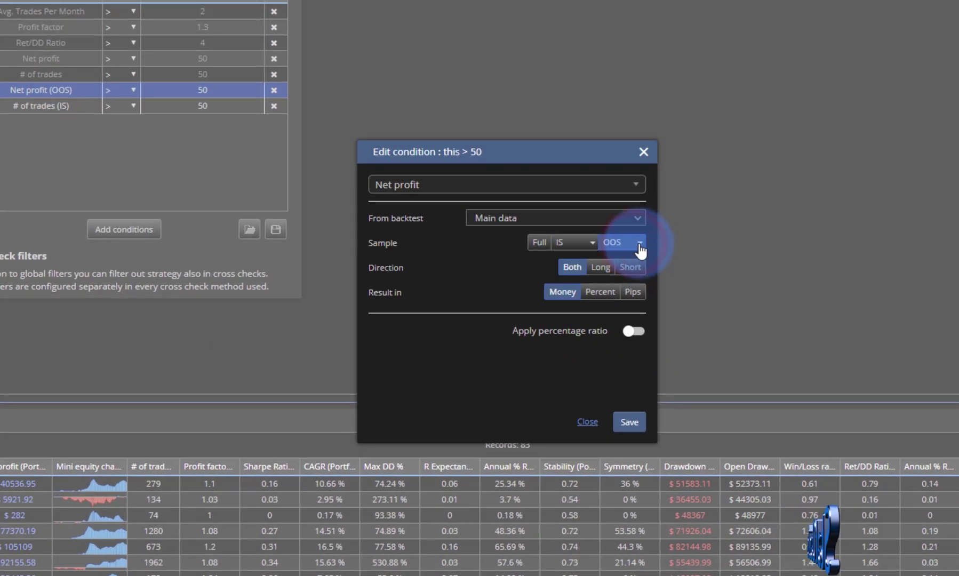
pyautogui.click(638, 244)
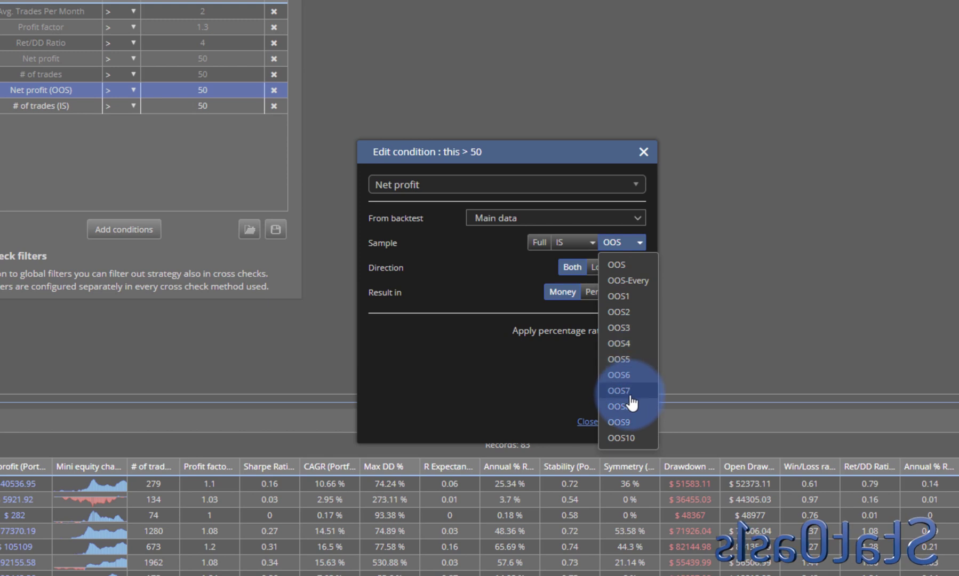
pyautogui.click(642, 283)
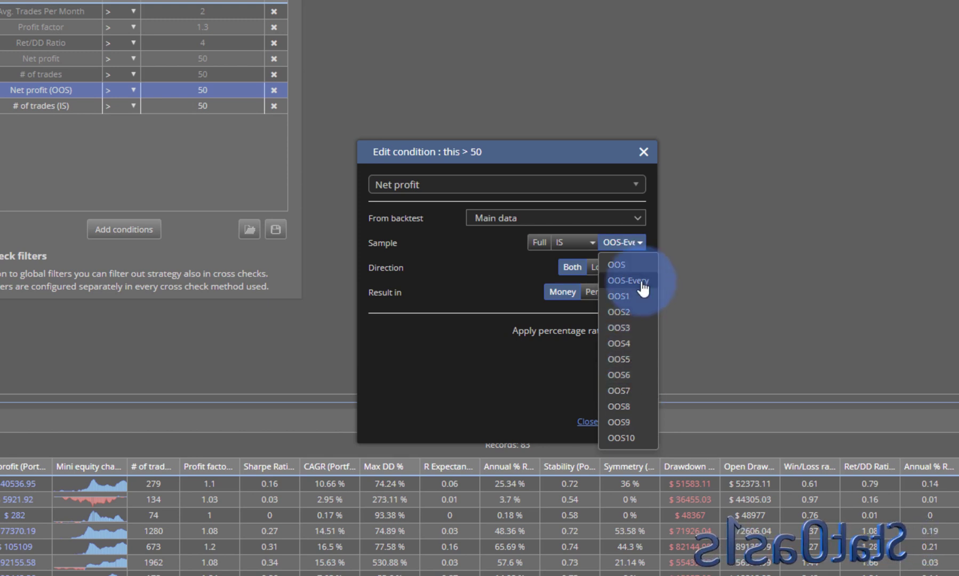
pyautogui.click(624, 296)
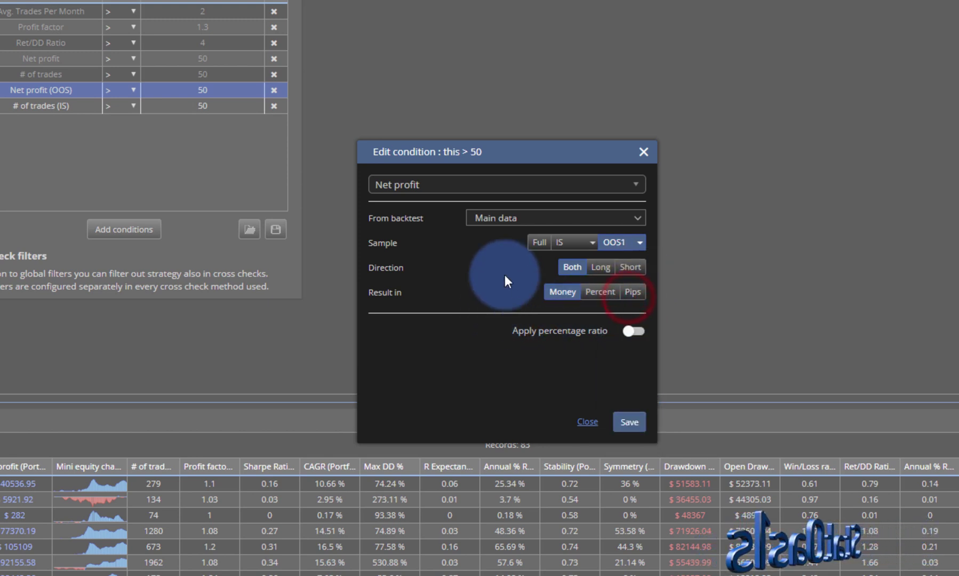
# - Change the edited condition's metric to # of trades and save it as a custom filter
pyautogui.click(457, 183)
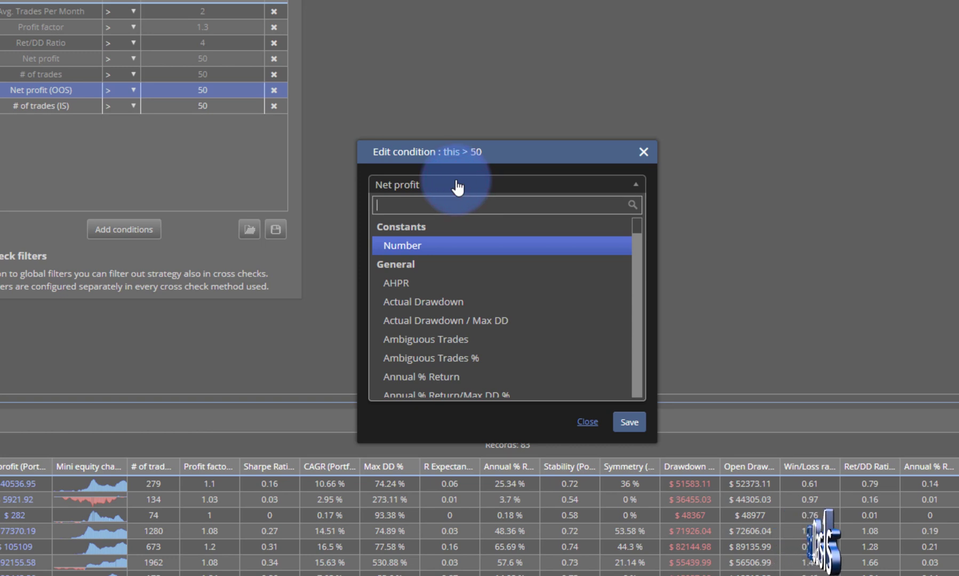
pyautogui.write('3')
pyautogui.press('BackSpace')
pyautogui.write('#')
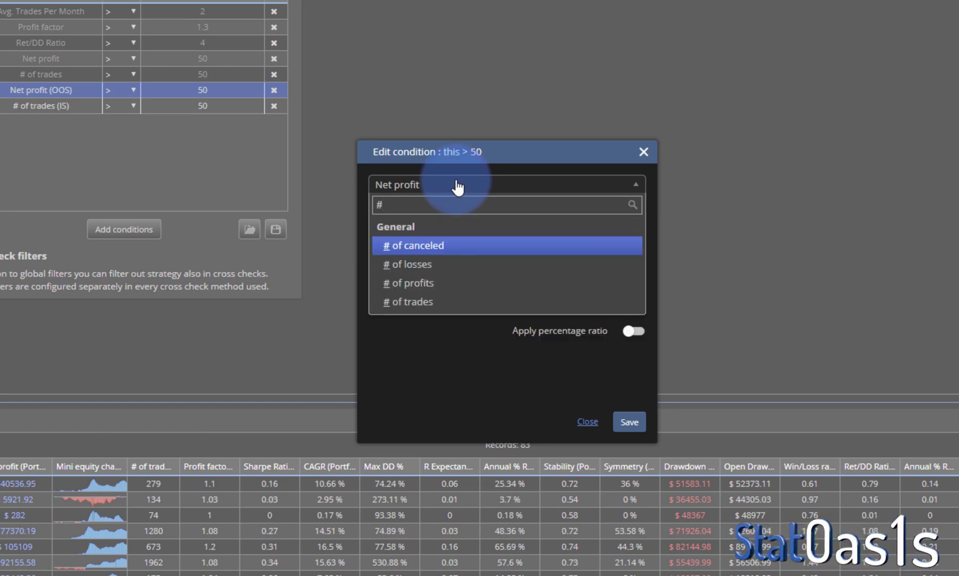
pyautogui.click(410, 298)
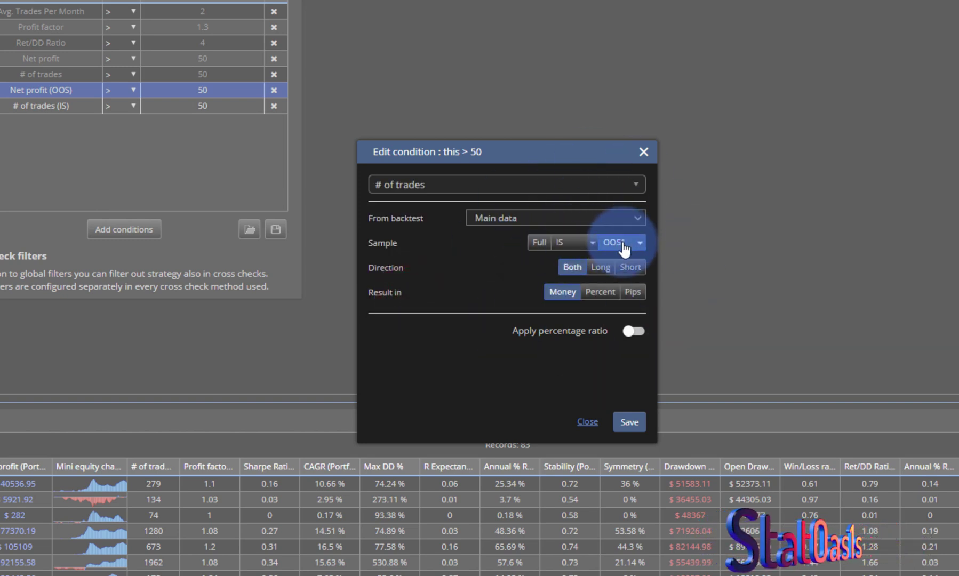
pyautogui.click(628, 421)
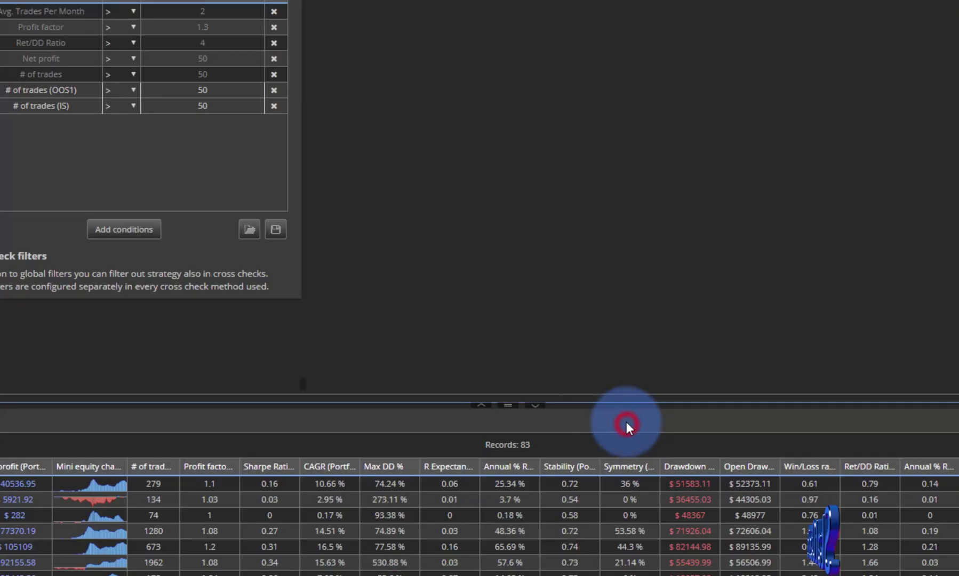
pyautogui.click(31, 89)
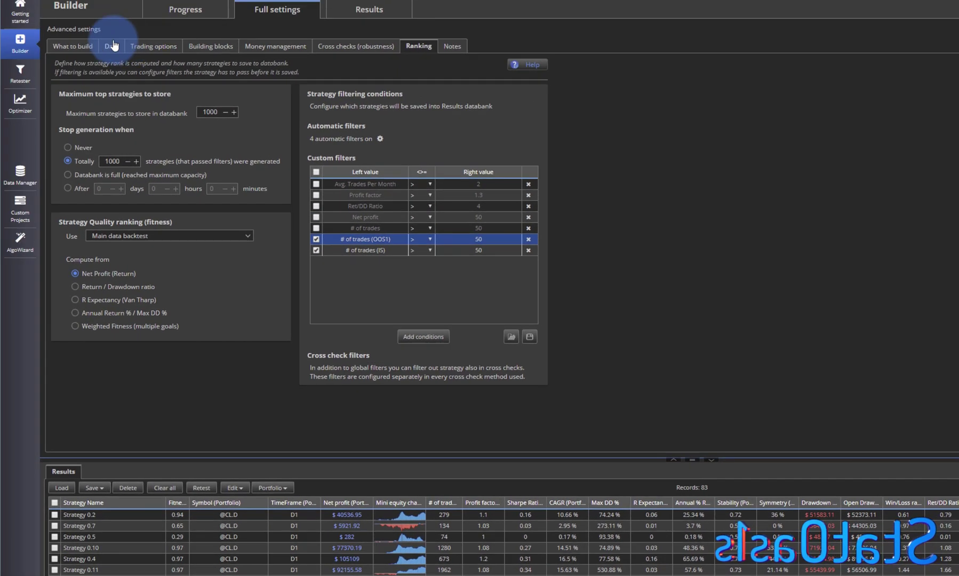
# - Check the dates of the out-of-sample parts in the data settings and return to the ranking filters
pyautogui.click(112, 47)
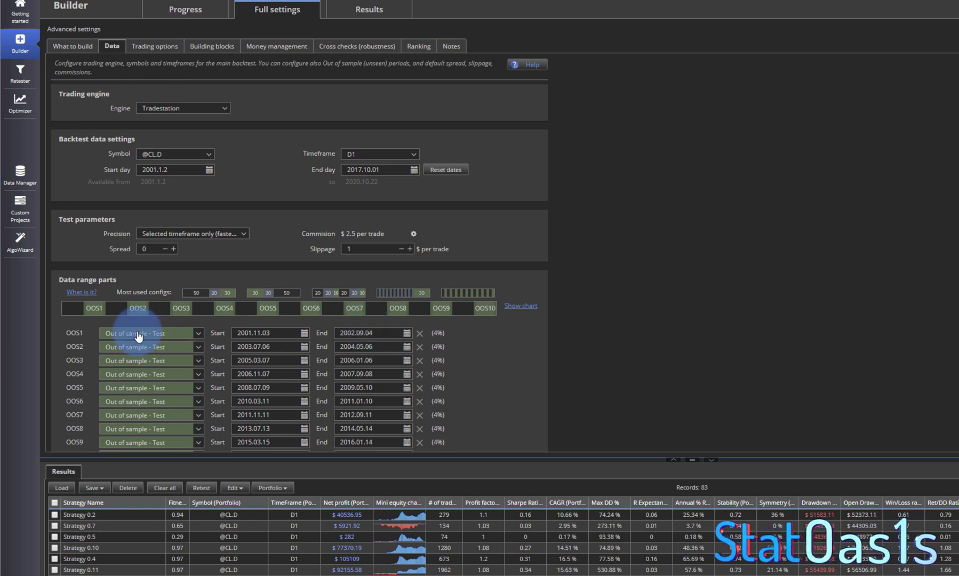
pyautogui.click(419, 46)
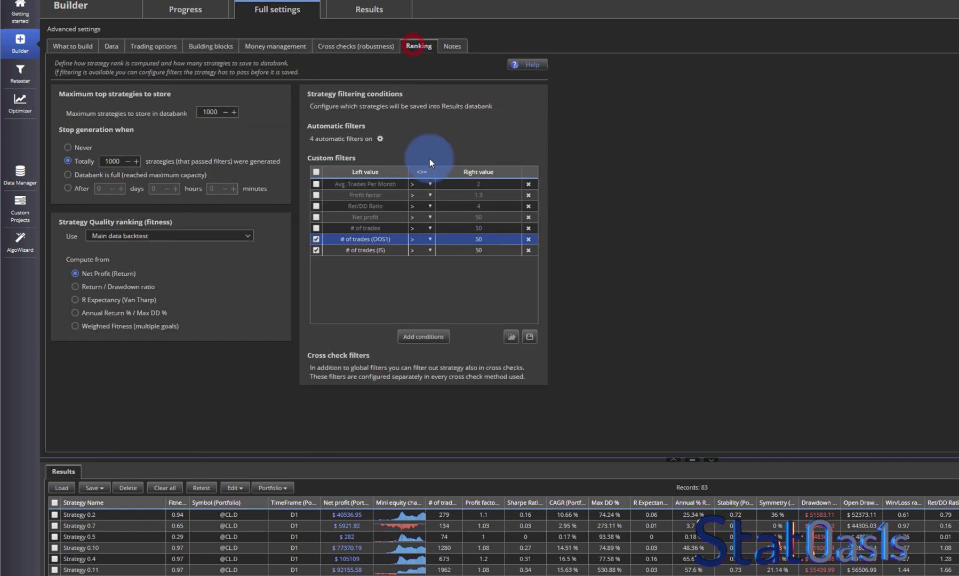
# - Switch the sample of the # of trades (OOS1) custom filter to OOS2 and save the condition
pyautogui.doubleClick(375, 239)
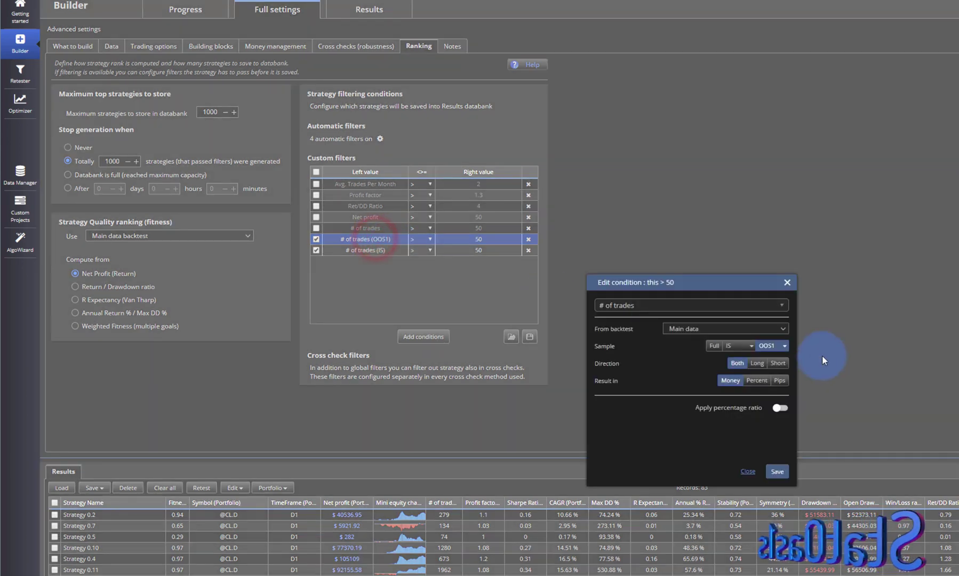
pyautogui.click(782, 343)
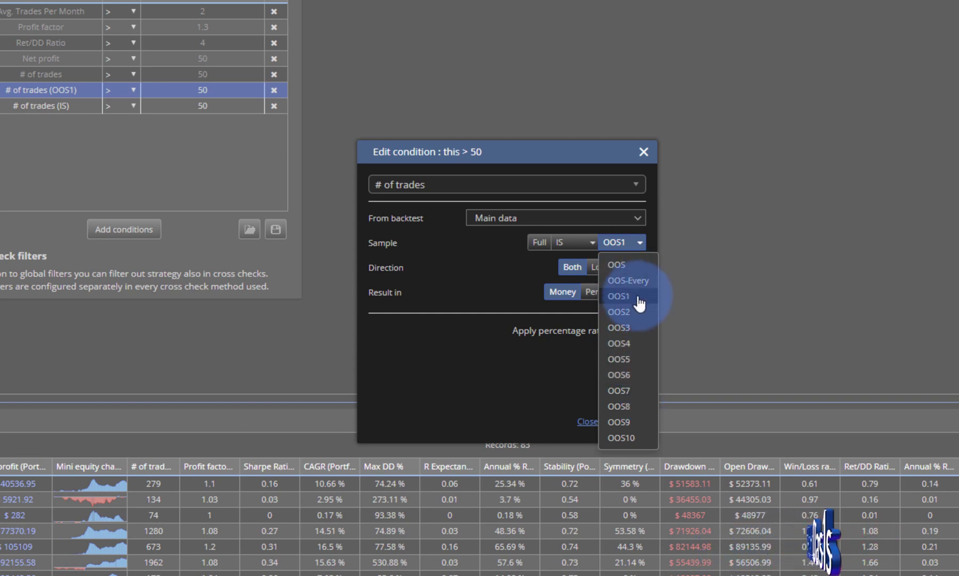
pyautogui.click(619, 312)
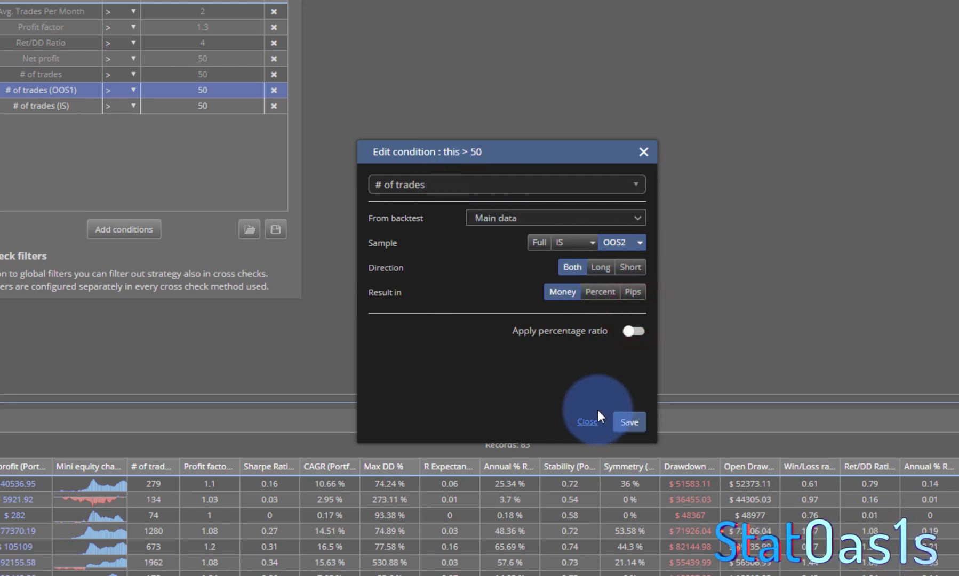
pyautogui.click(630, 422)
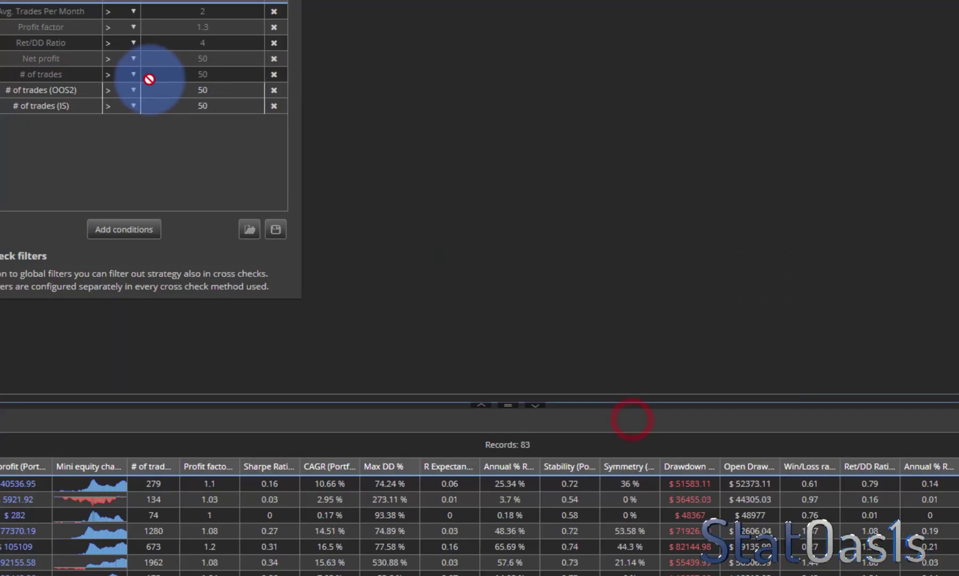
# - Set the right value of the # of trades (OOS2) filter to 100 and save it
pyautogui.doubleClick(201, 95)
pyautogui.click(597, 217)
pyautogui.write('100')
pyautogui.click(639, 420)
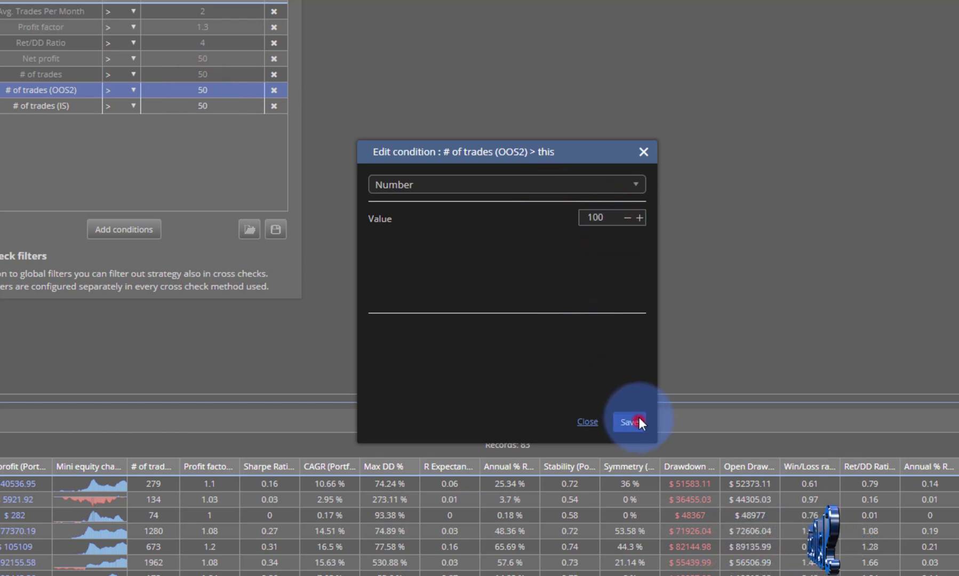
# - Change the sample of the # of trades (IS) custom filter to OOS1 and save the condition
pyautogui.click(34, 105)
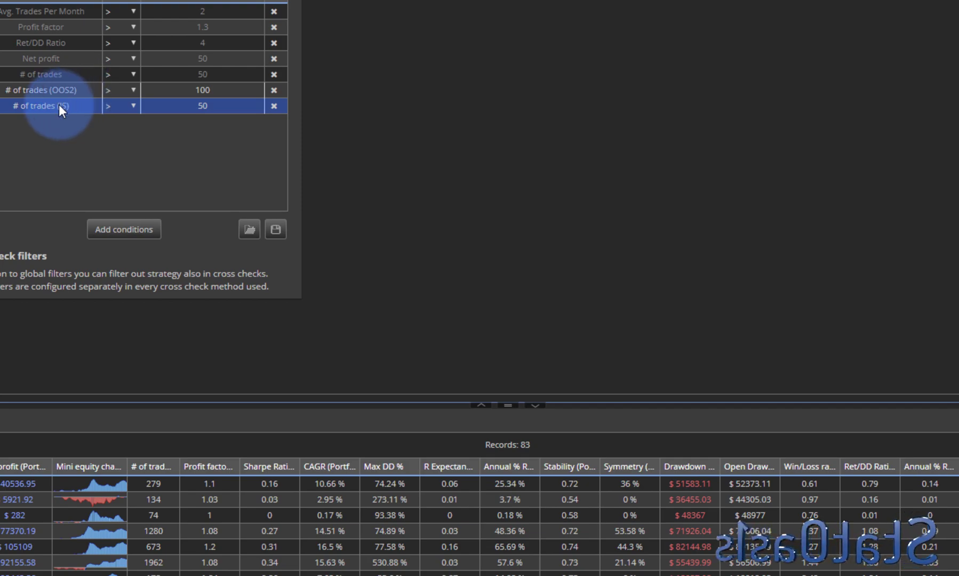
pyautogui.doubleClick(58, 105)
pyautogui.click(638, 243)
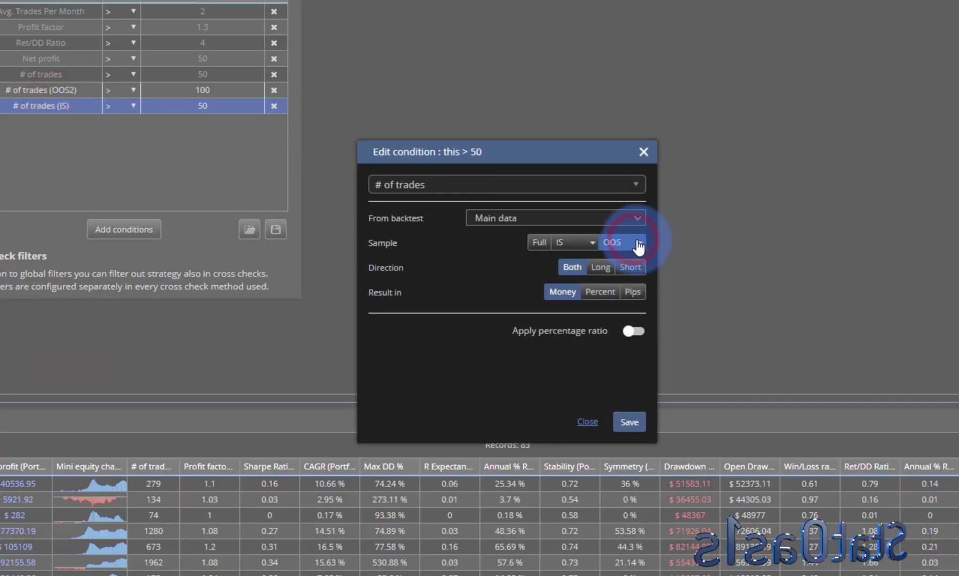
pyautogui.click(640, 299)
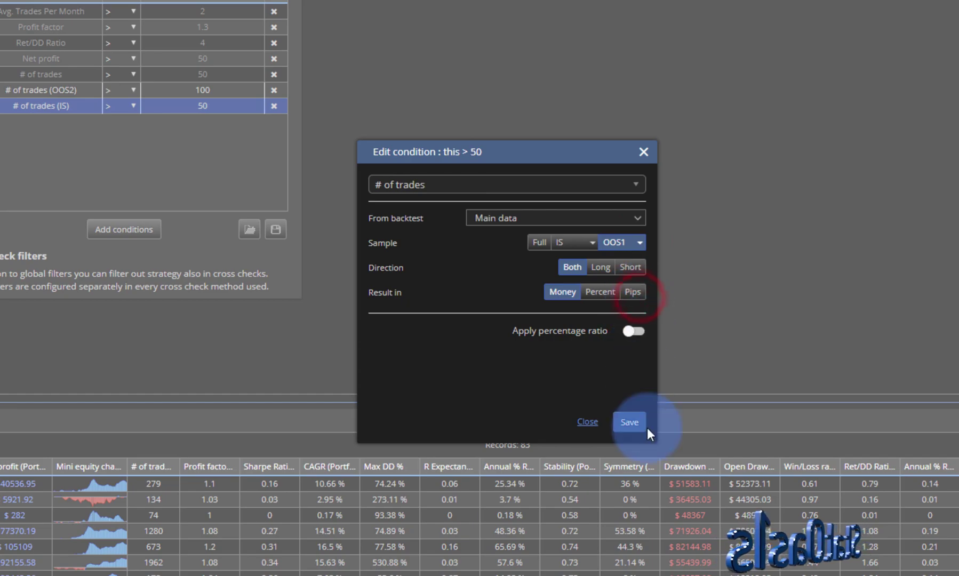
pyautogui.click(630, 422)
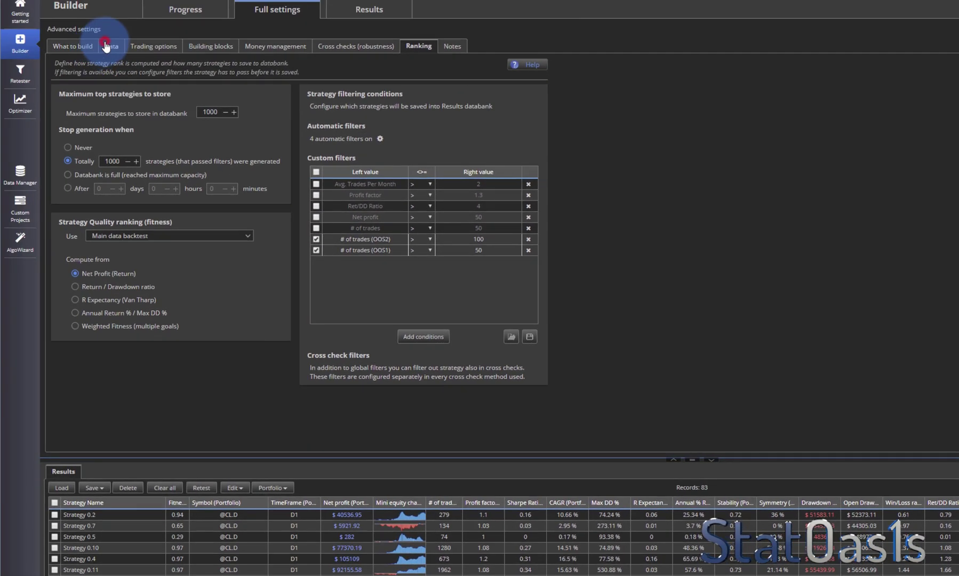
# - Widen the OOS2 data range part in the data settings so it runs from 2003.03.17 to 2004.11.28
pyautogui.click(106, 45)
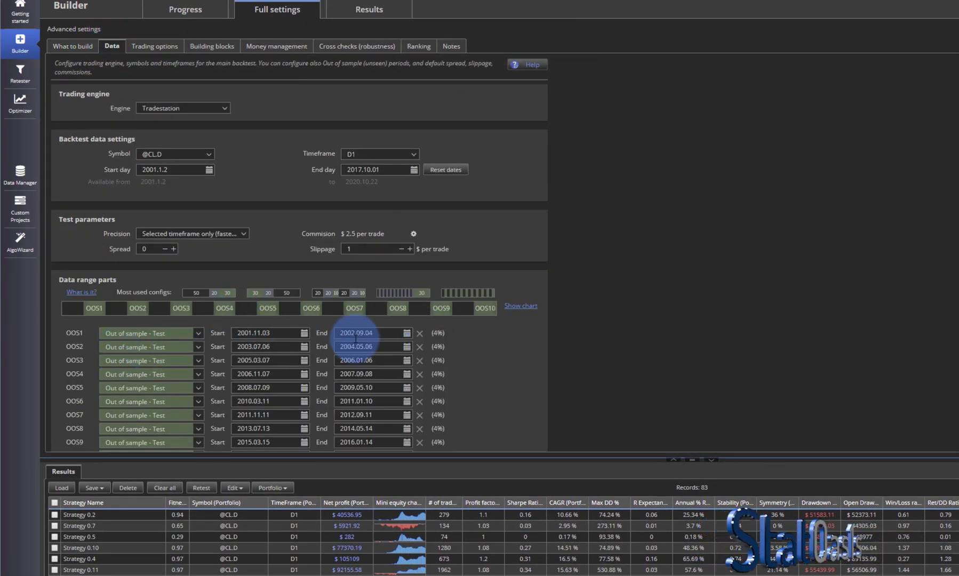
pyautogui.moveTo(150, 312); pyautogui.dragTo(121, 308)
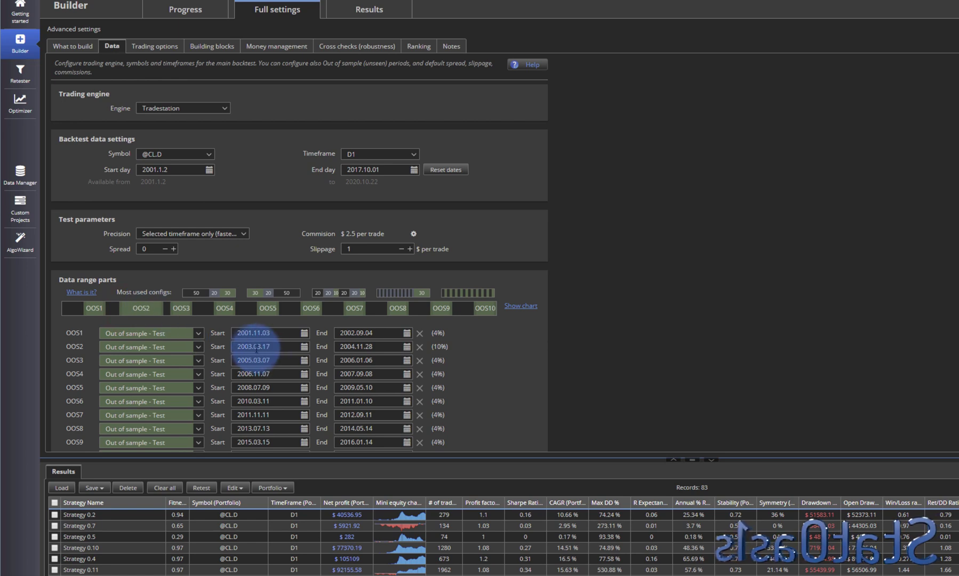
pyautogui.click(304, 348)
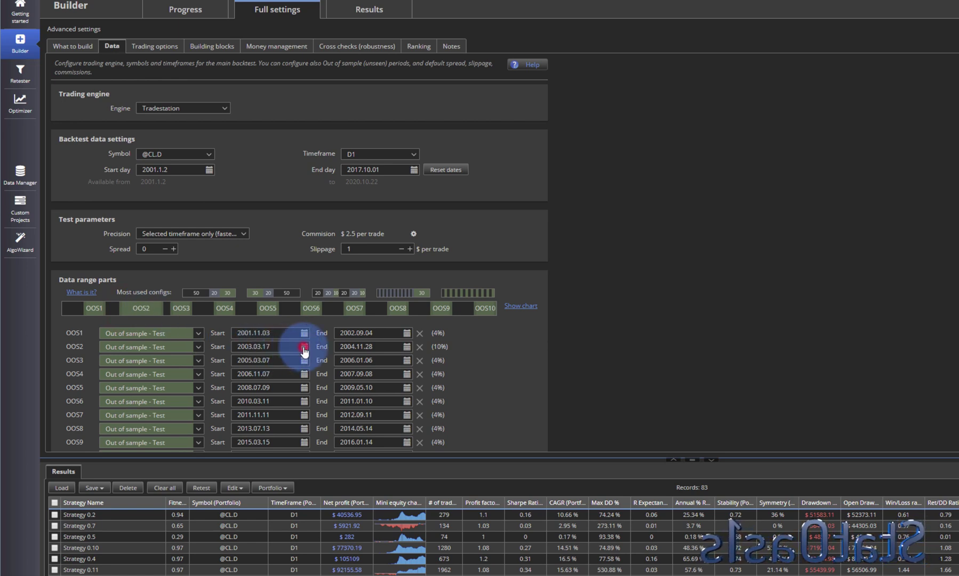
pyautogui.click(473, 375)
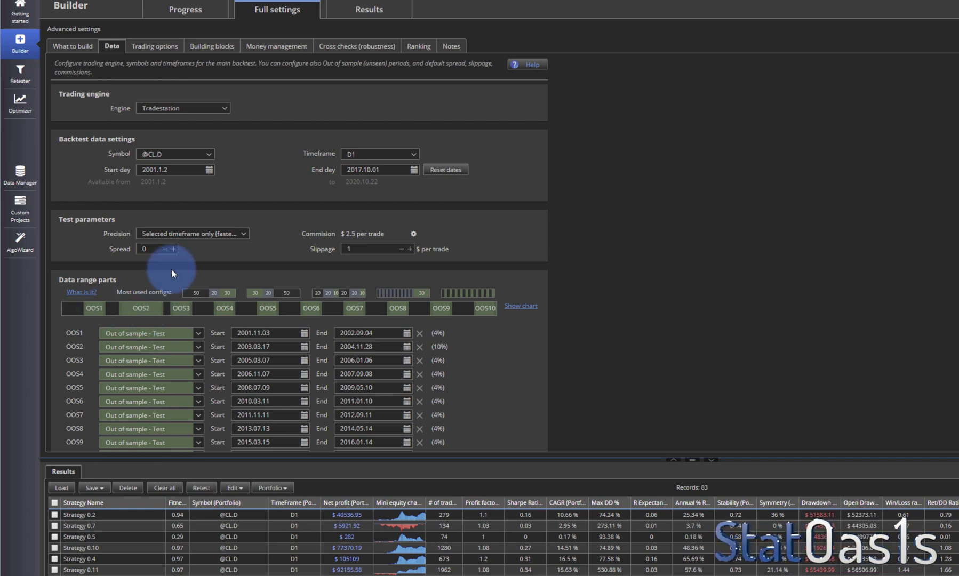
# - Change the sample of the # of trades (OOS2) ranking filter to Full and save the condition
pyautogui.click(419, 45)
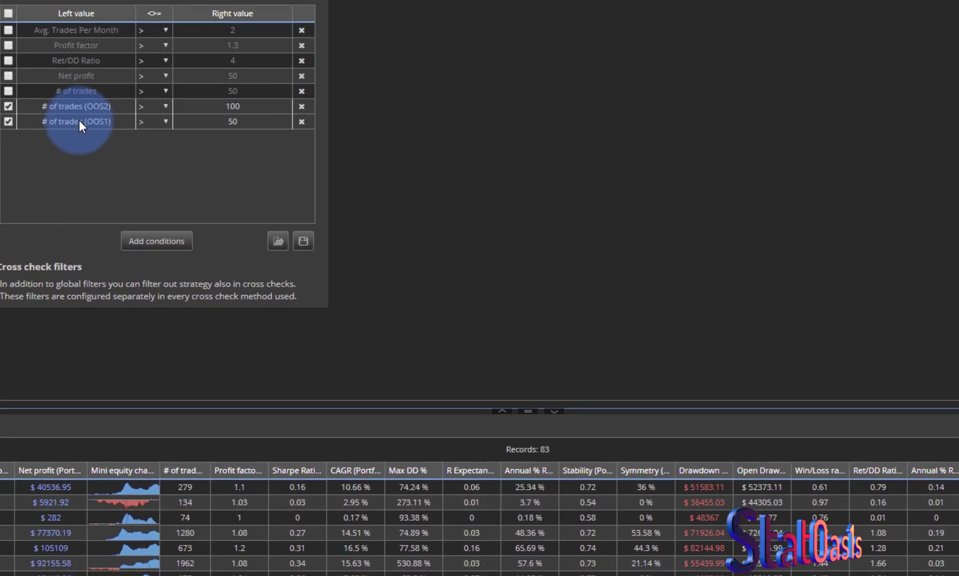
pyautogui.doubleClick(362, 240)
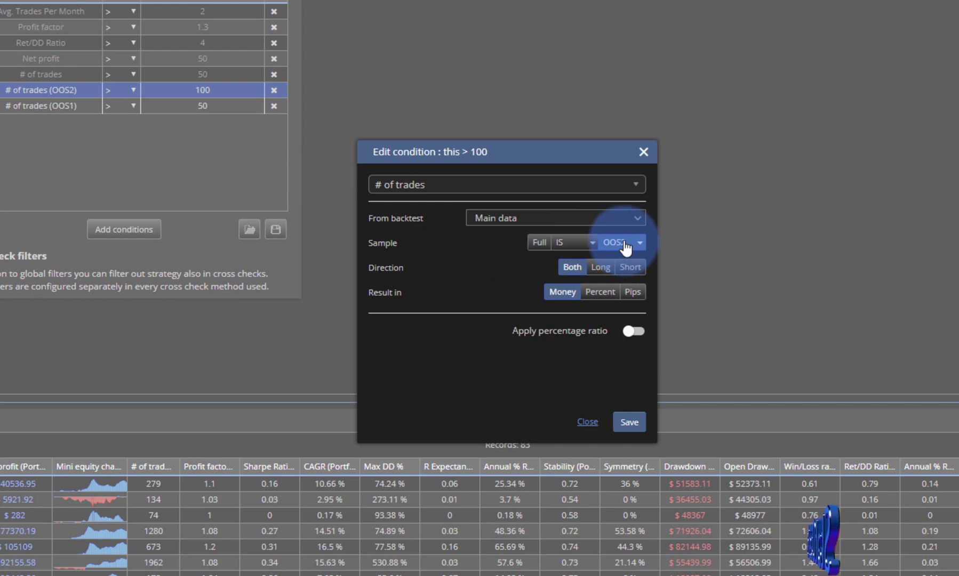
pyautogui.click(580, 244)
pyautogui.click(540, 242)
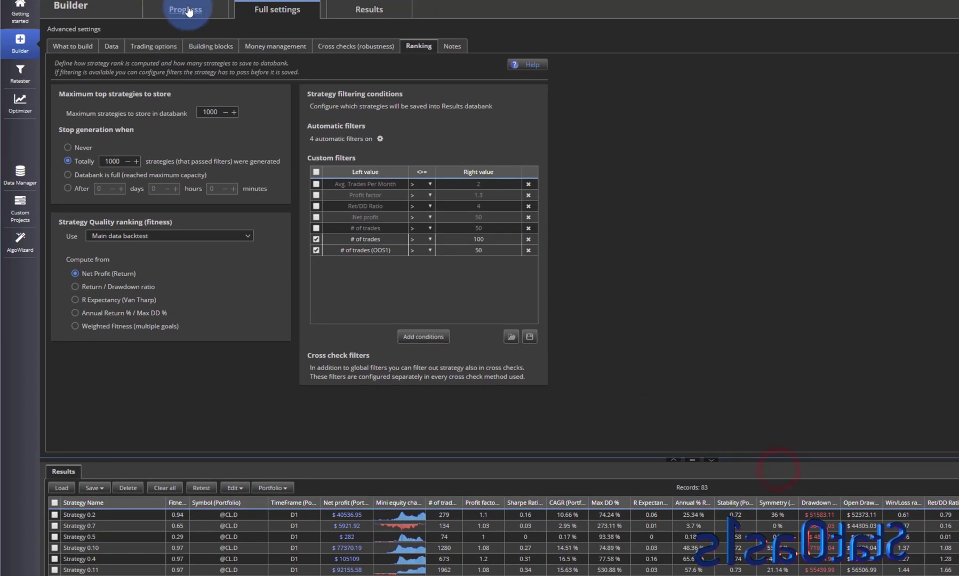
# - Compare the backtest start and end dates in the data settings with the two enabled # of trades ranking filters
pyautogui.click(102, 0)
pyautogui.click(271, 7)
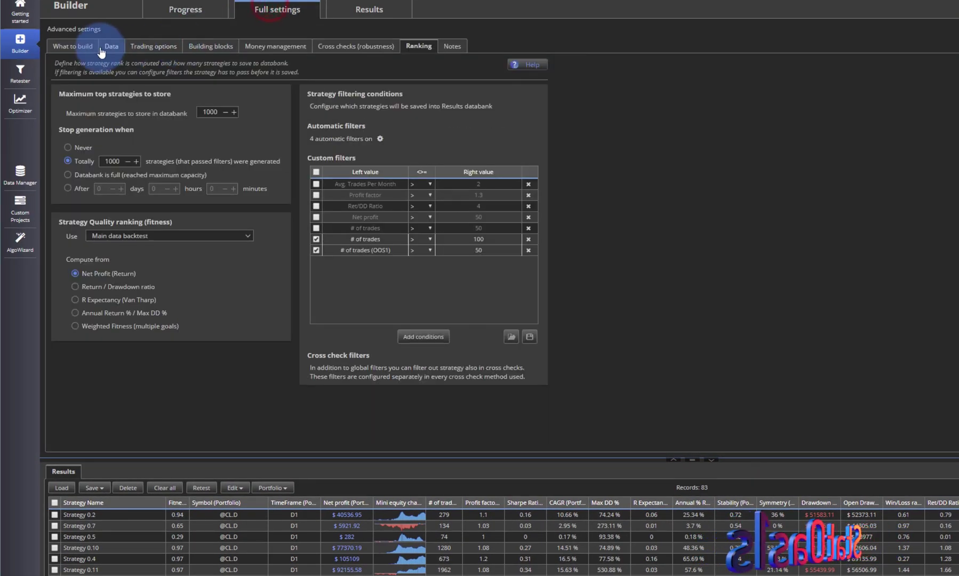
pyautogui.click(111, 46)
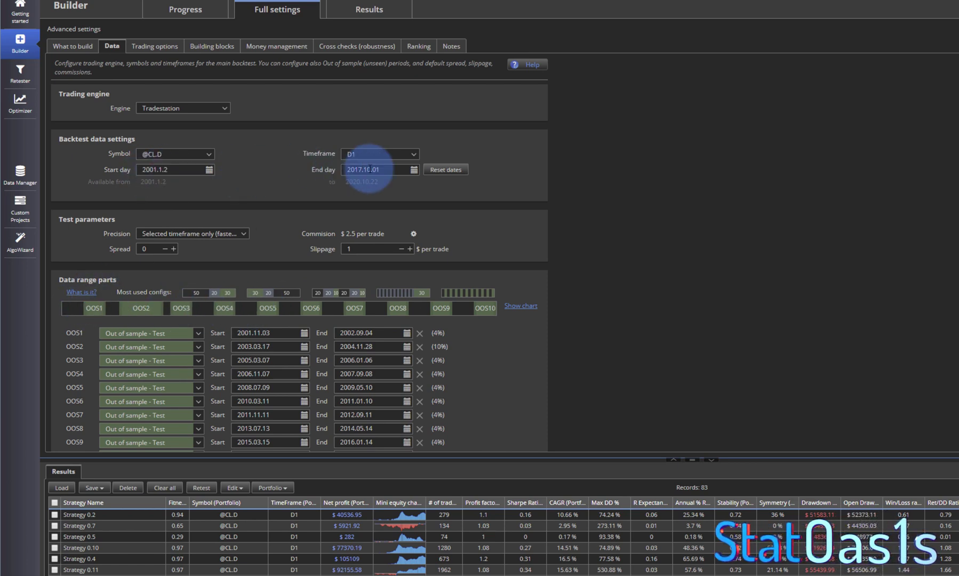
pyautogui.click(417, 46)
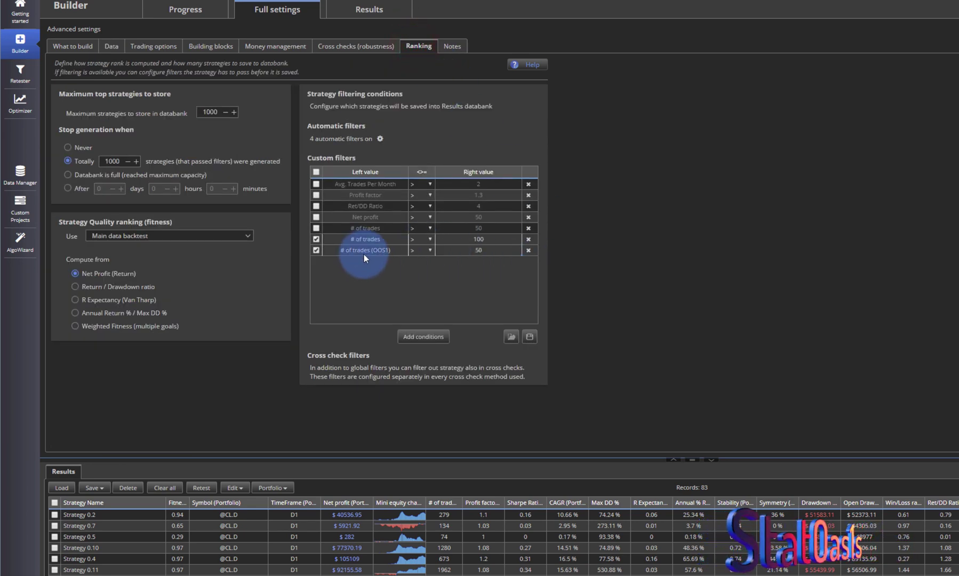
pyautogui.click(111, 46)
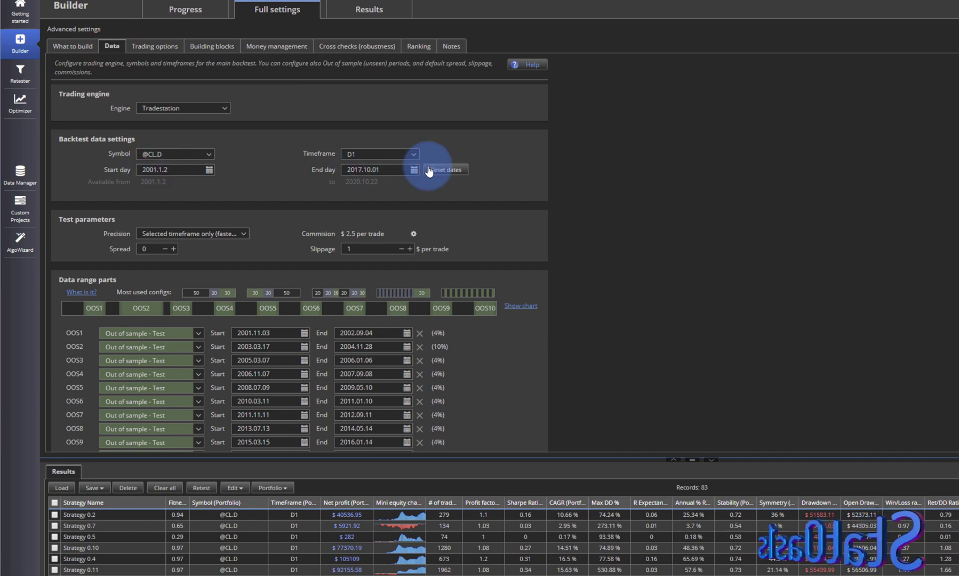
pyautogui.click(418, 46)
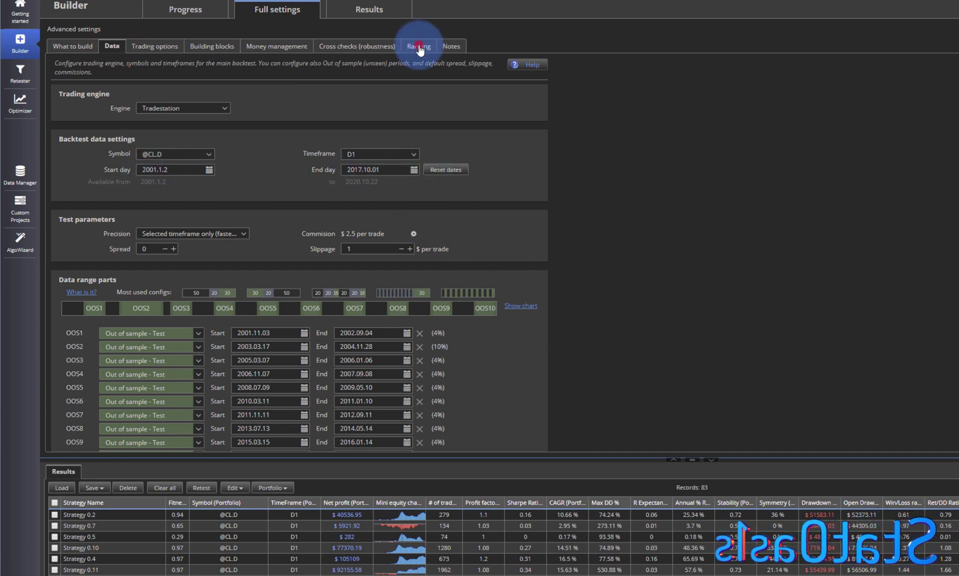
# - Try the Short and Long directions, the OOS1 sample and the Percent result on the full-sample # of trades condition, closing without saving
pyautogui.doubleClick(387, 240)
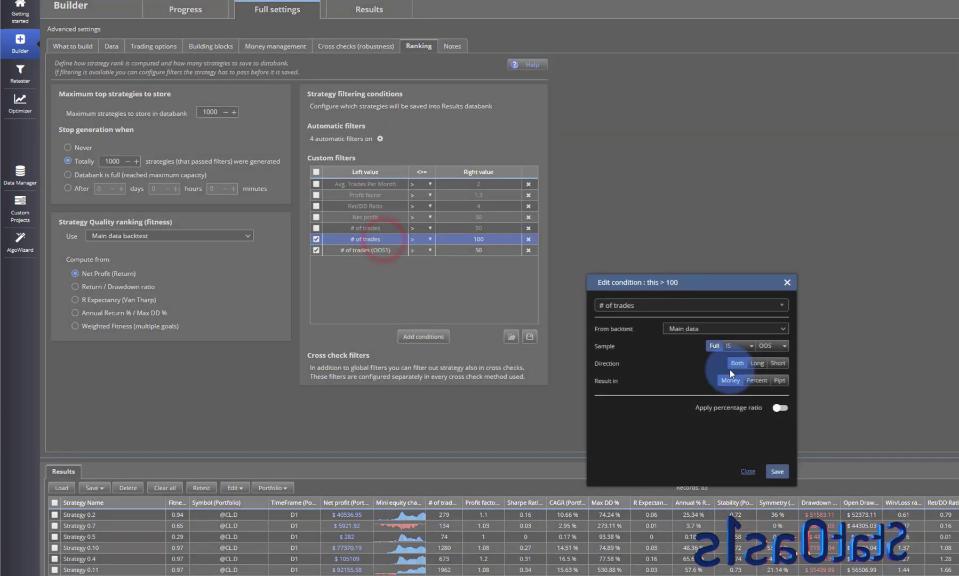
pyautogui.click(758, 365)
pyautogui.click(777, 363)
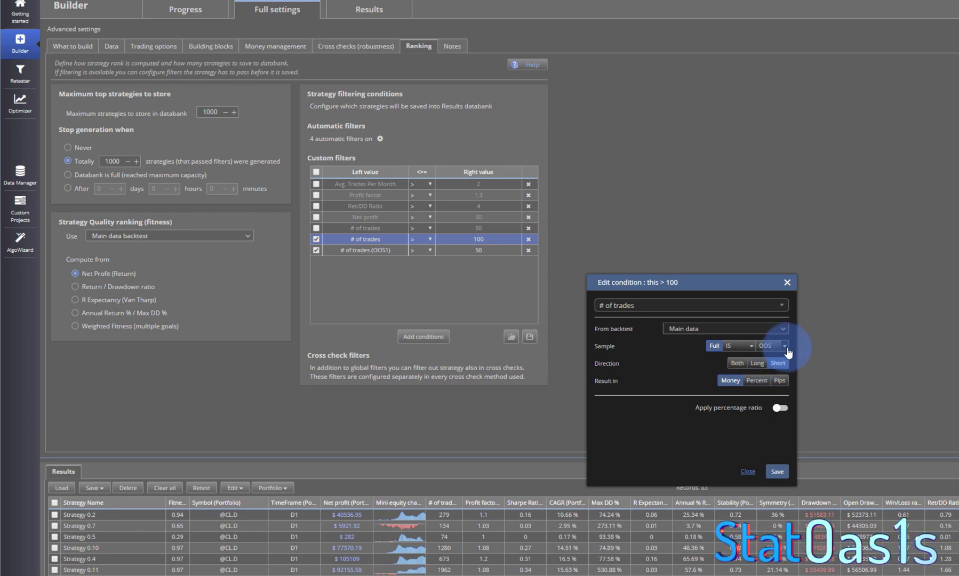
pyautogui.click(785, 346)
pyautogui.click(770, 383)
pyautogui.click(751, 367)
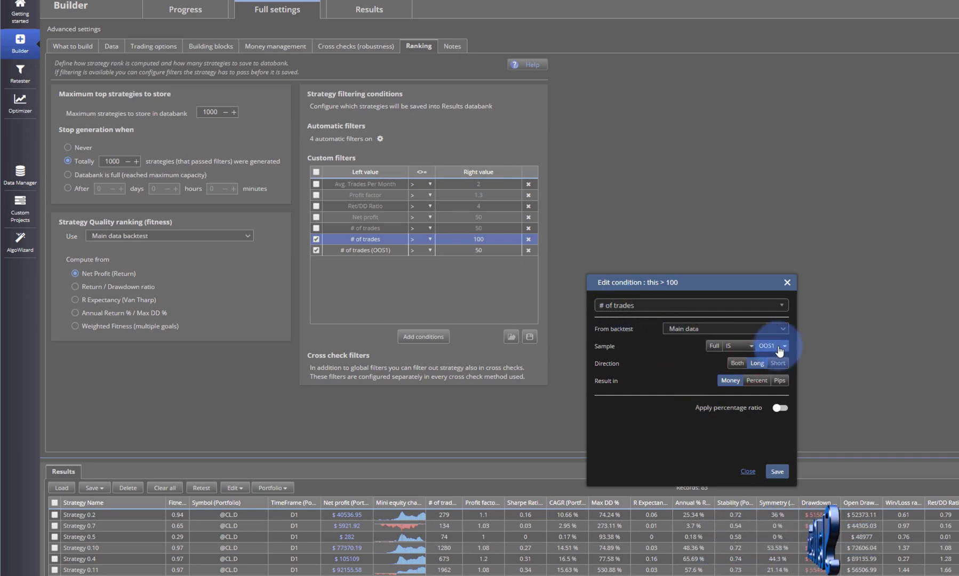
pyautogui.click(757, 380)
pyautogui.click(731, 381)
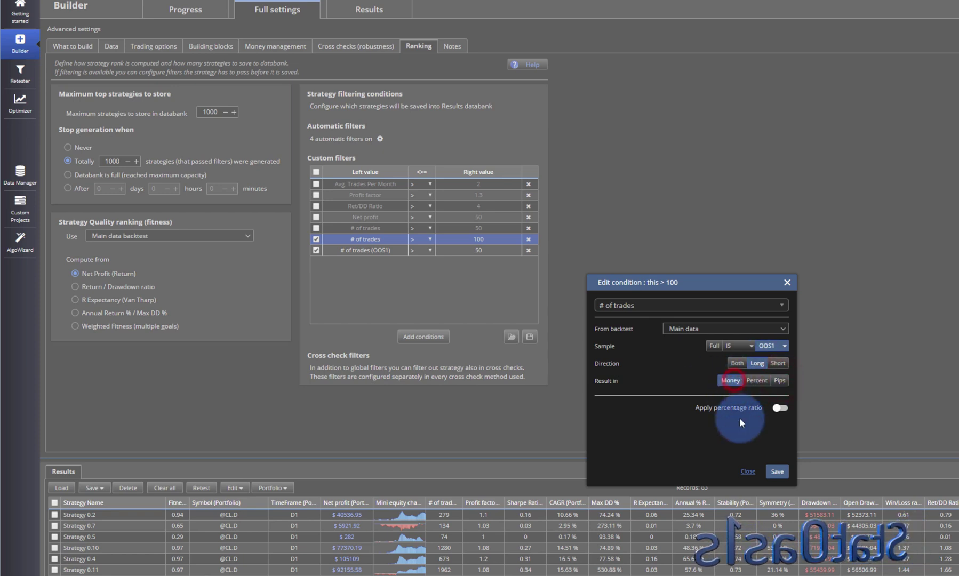
pyautogui.click(748, 471)
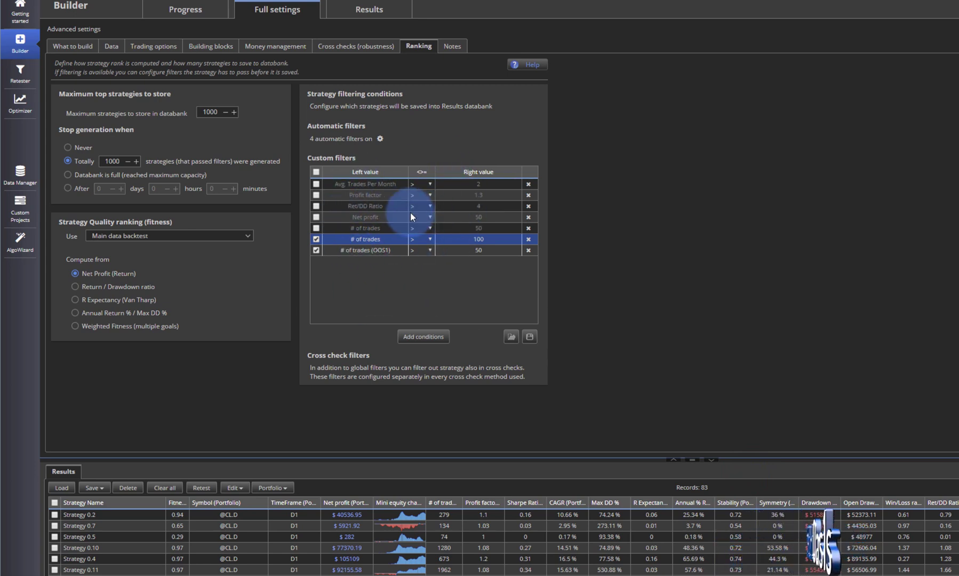
# - Review the out-of-sample parts in the data settings and the comparison operators offered for the full-sample # of trades filter
pyautogui.click(112, 45)
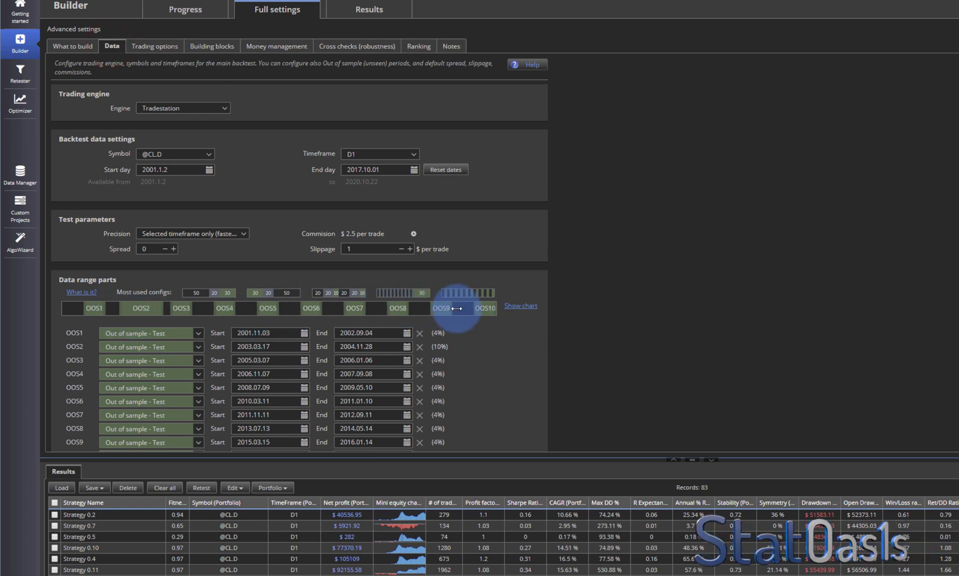
pyautogui.click(418, 46)
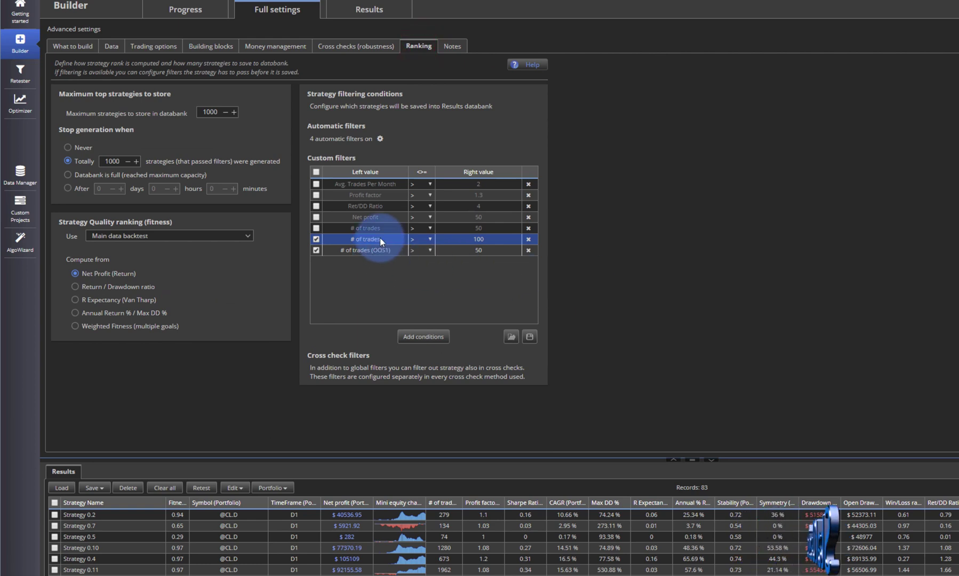
pyautogui.click(420, 239)
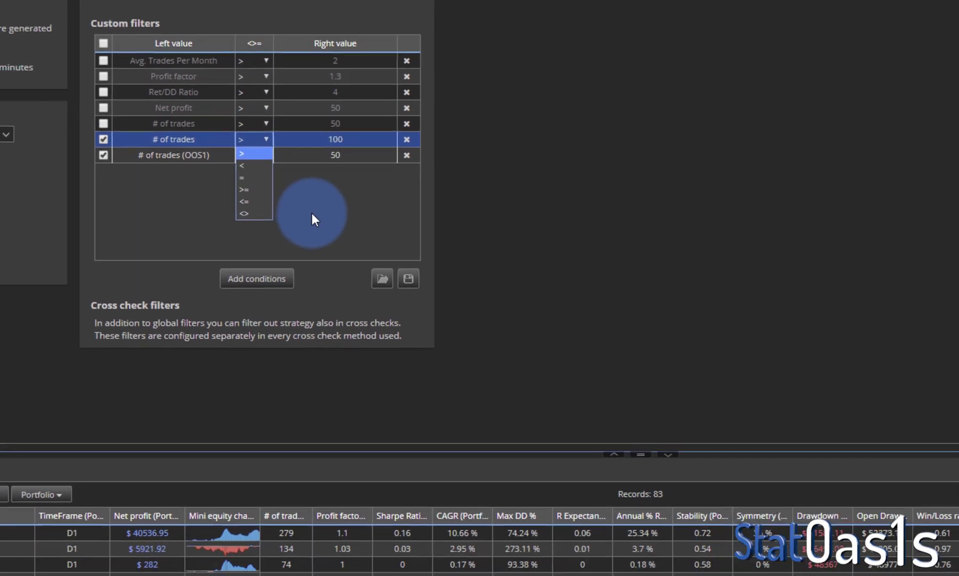
pyautogui.click(313, 216)
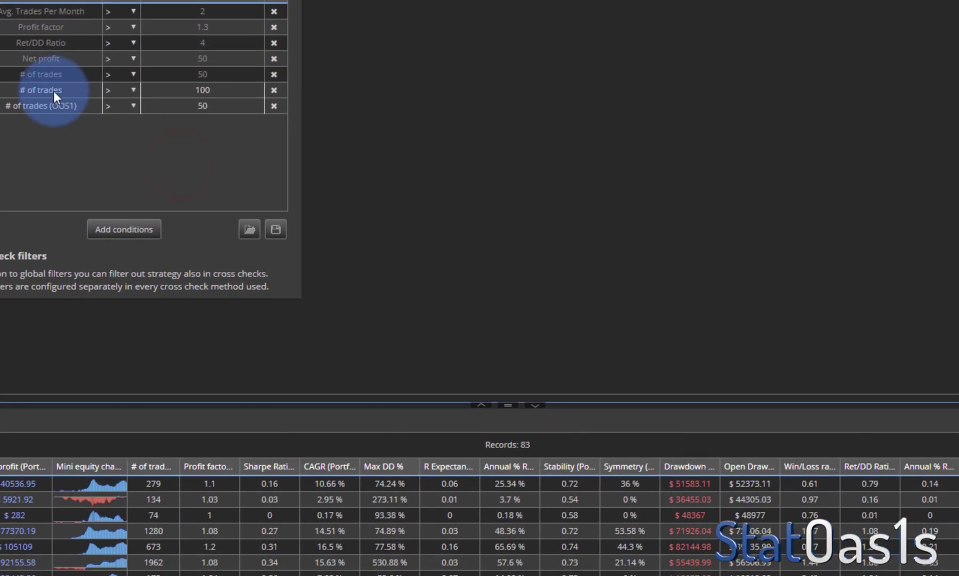
# - Inspect the left-value options of the # of trades filter and the right-value metrics available for # of trades (OOS1), closing both without changes
pyautogui.doubleClick(186, 140)
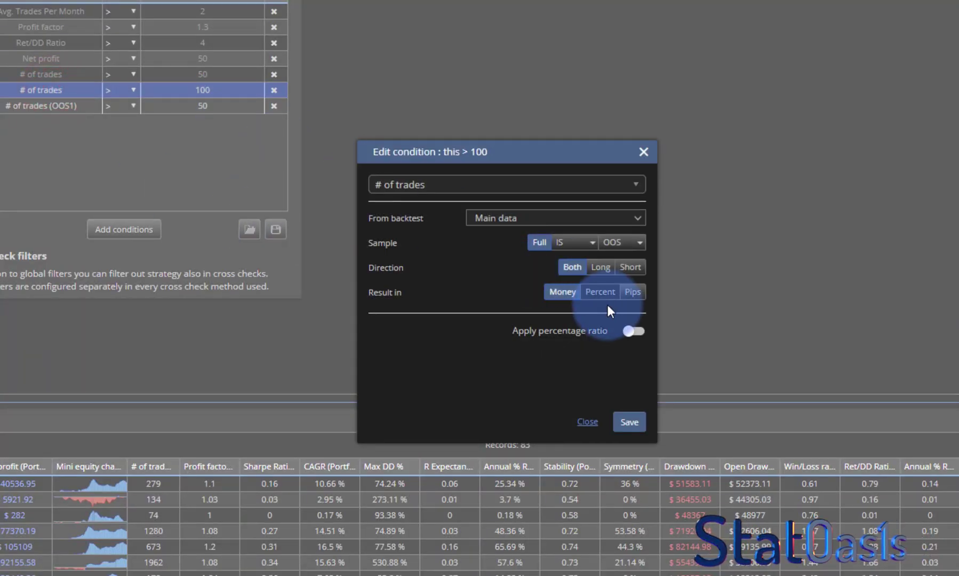
pyautogui.click(587, 422)
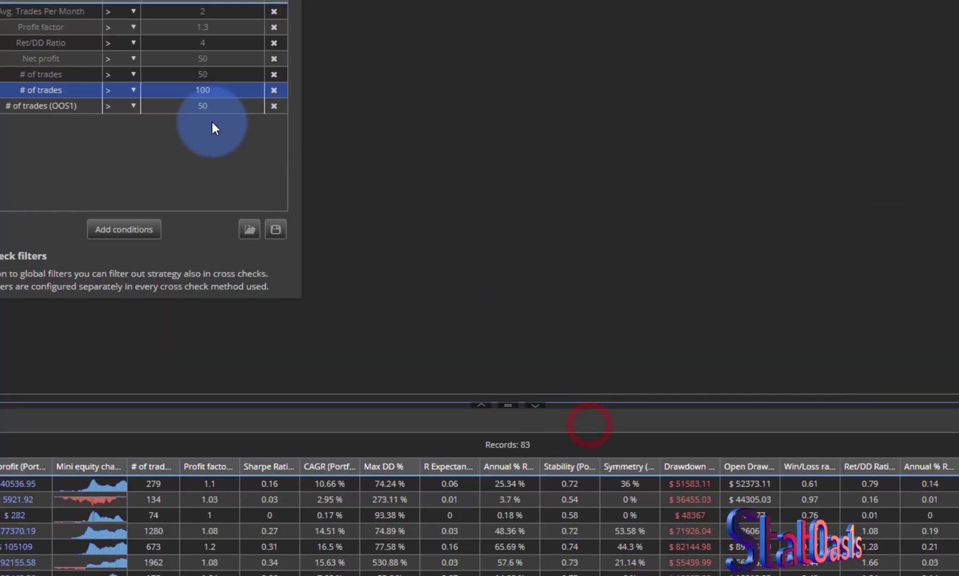
pyautogui.doubleClick(183, 104)
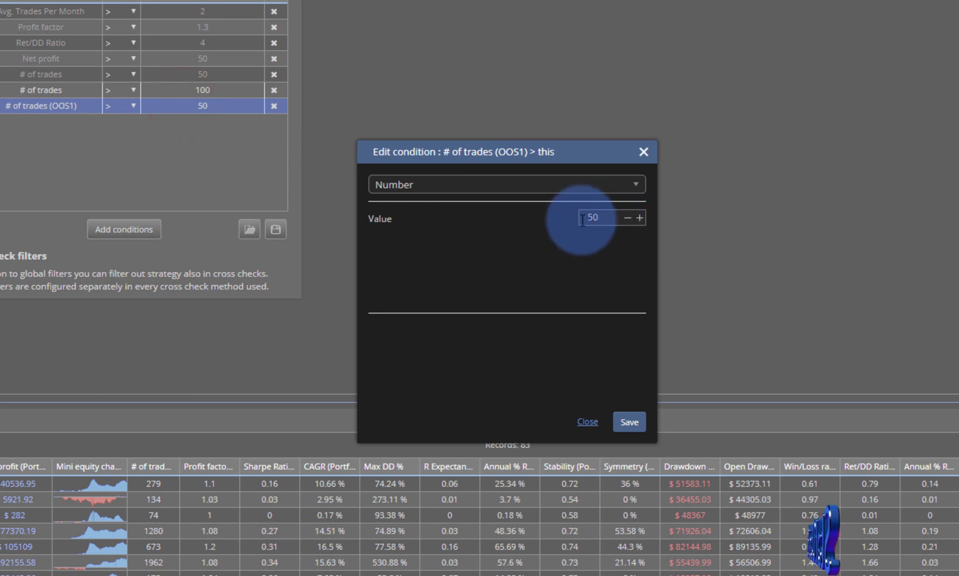
pyautogui.click(538, 192)
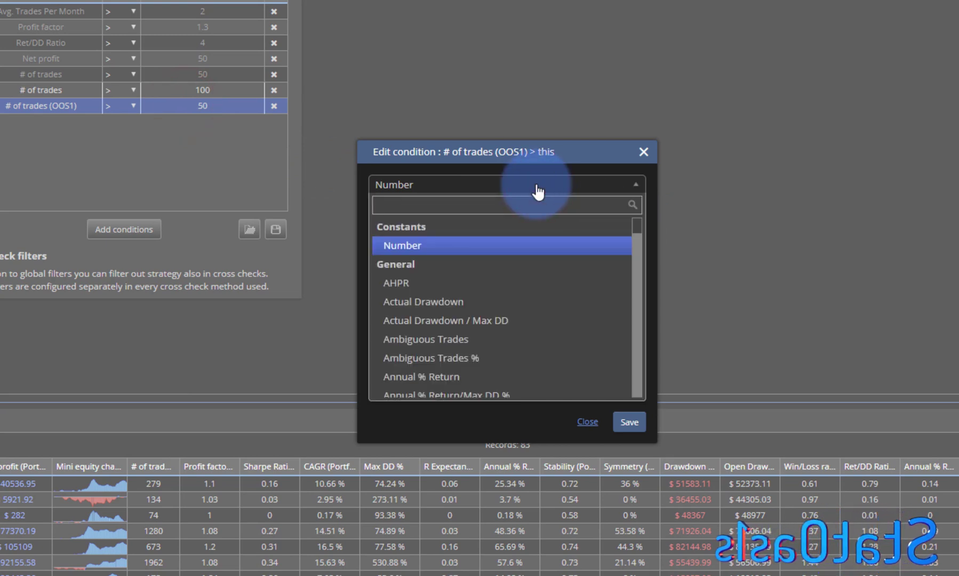
pyautogui.click(587, 422)
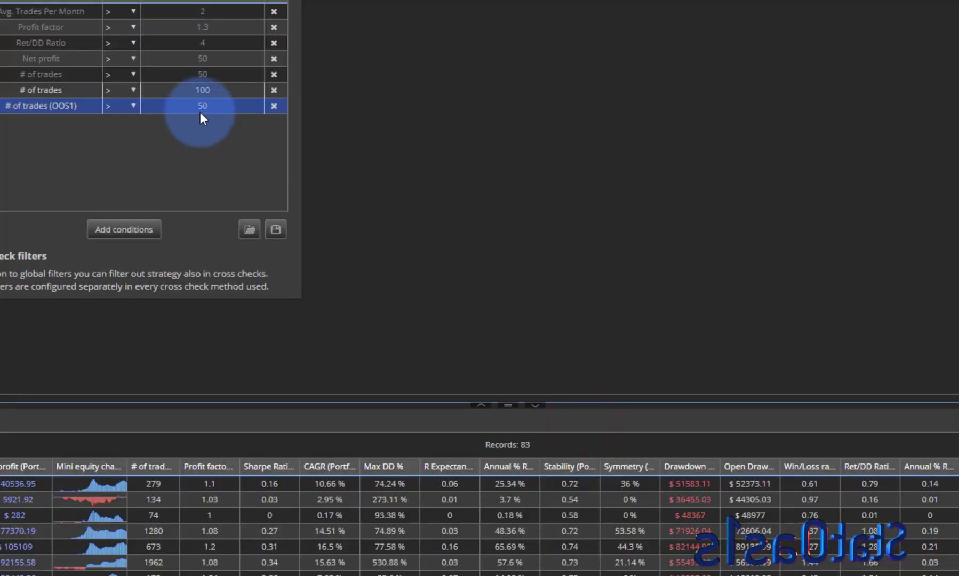
# - Change the # of trades (OOS1) filter to compare 60% of # of trades (IS) with # of trades (OOS)
pyautogui.click(48, 105)
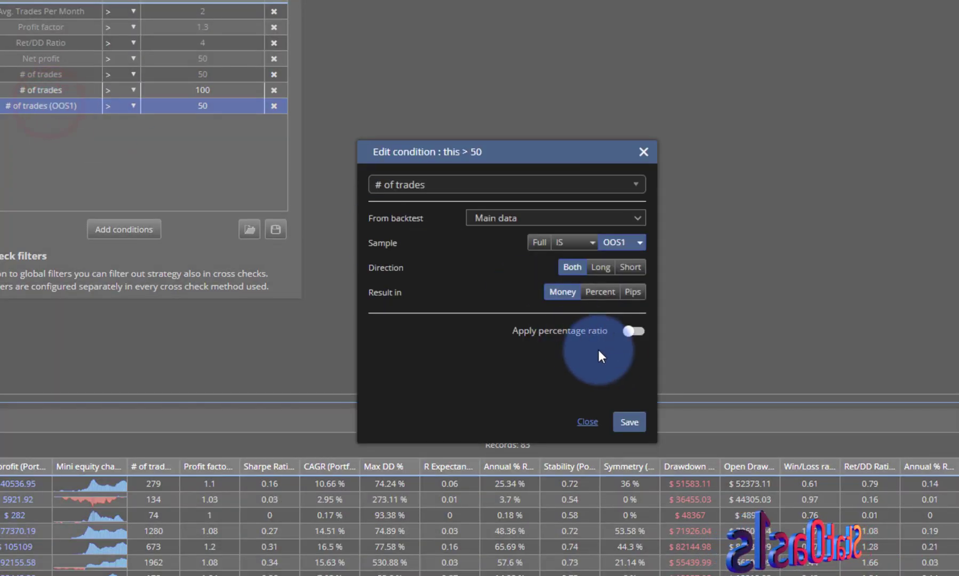
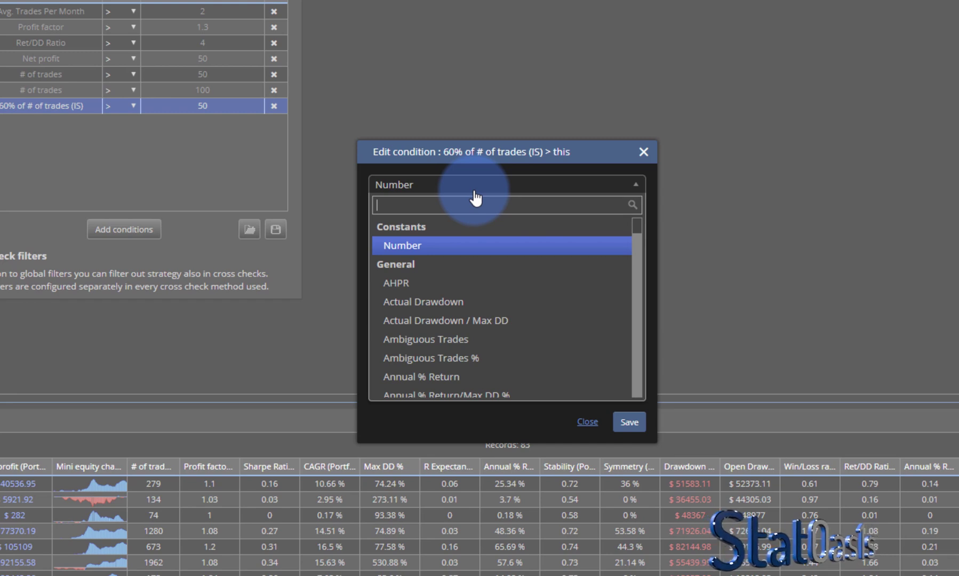
pyautogui.write('#')
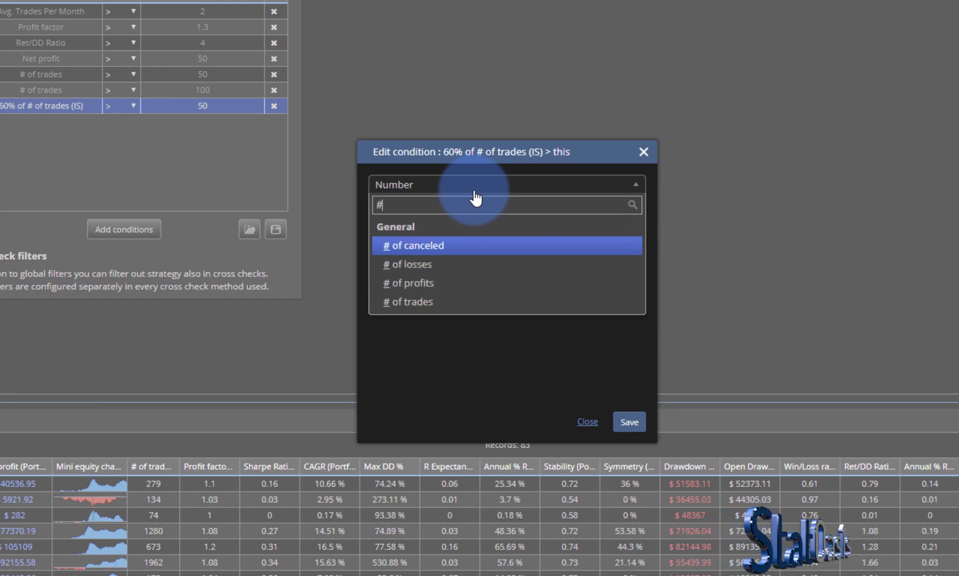
pyautogui.click(428, 302)
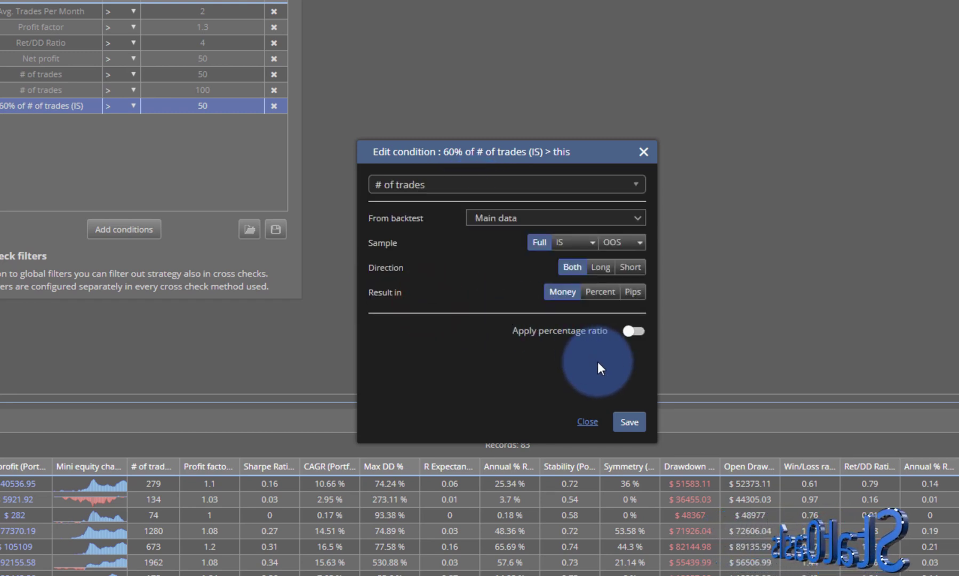
pyautogui.click(613, 246)
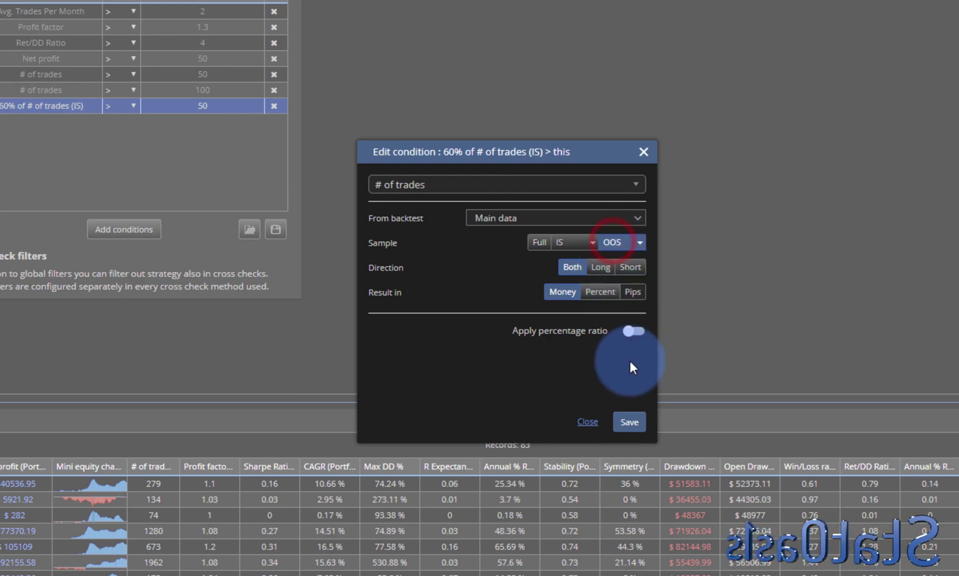
pyautogui.click(630, 422)
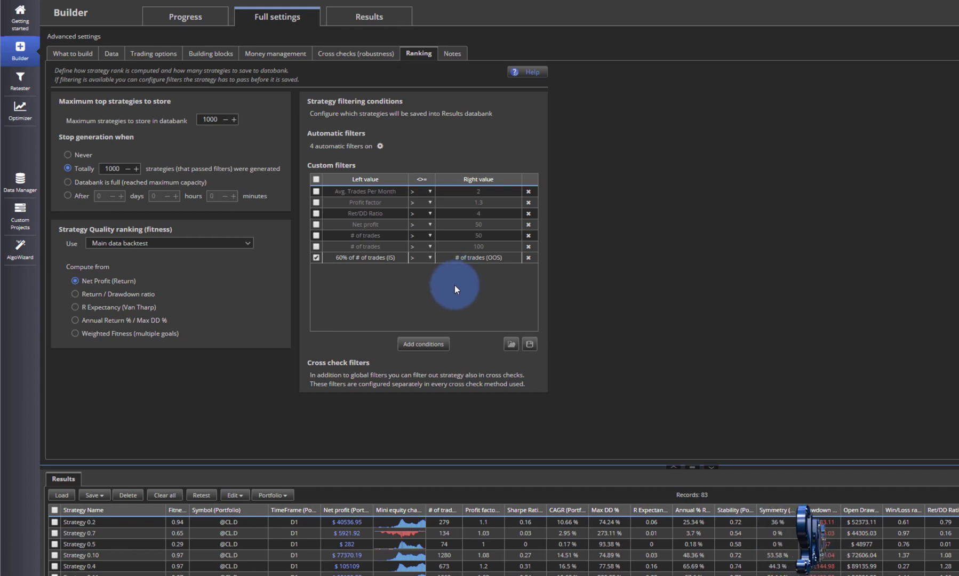
# - Apply the 50/20/30 data range preset, remove its ISV1 validation part and extend OOS1 to start at about 2009.01.15
pyautogui.click(111, 53)
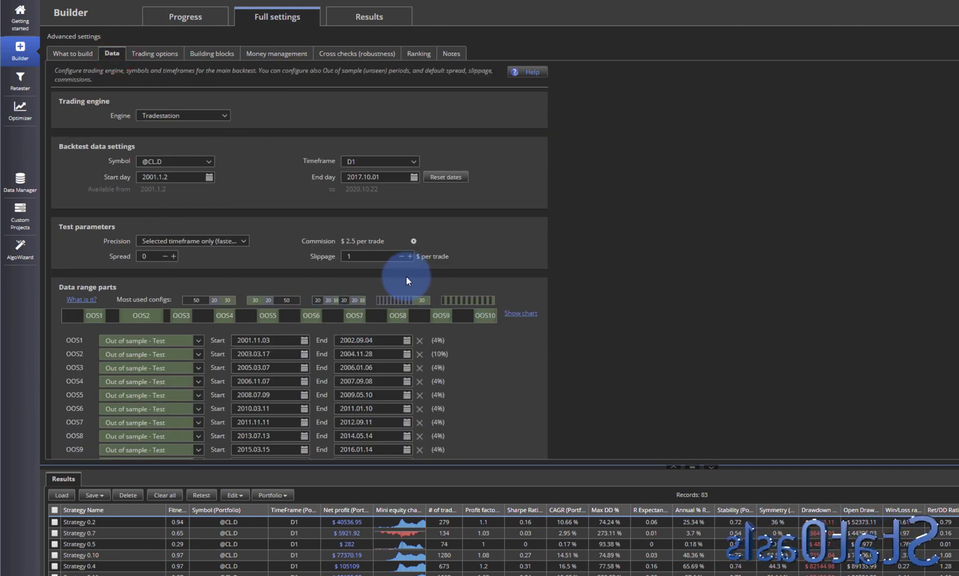
pyautogui.click(215, 303)
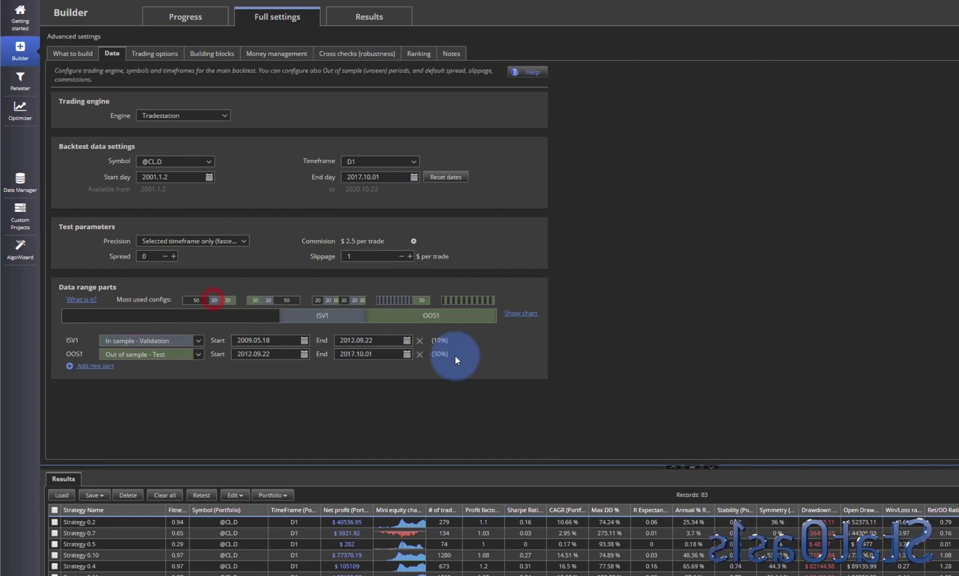
pyautogui.click(418, 341)
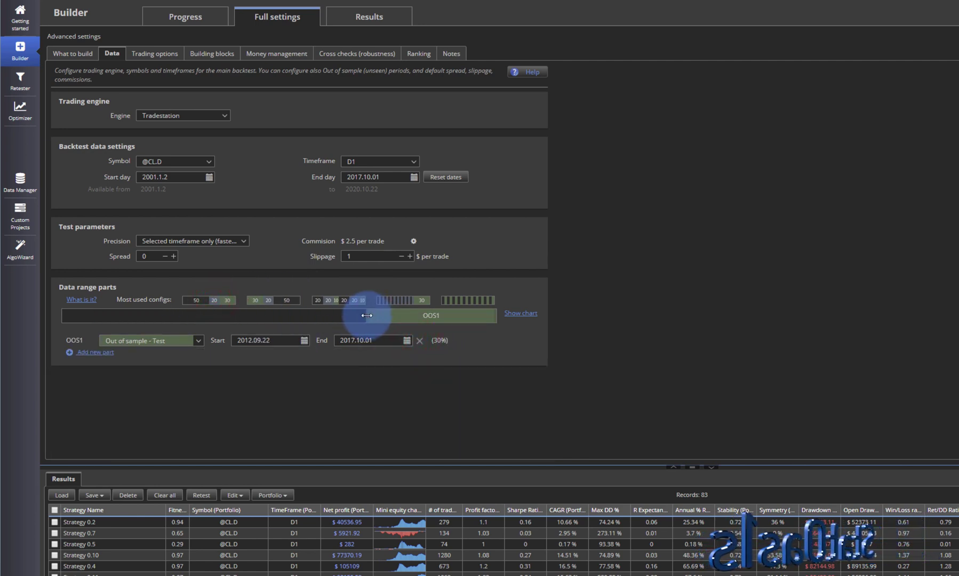
pyautogui.moveTo(367, 315); pyautogui.dragTo(271, 315)
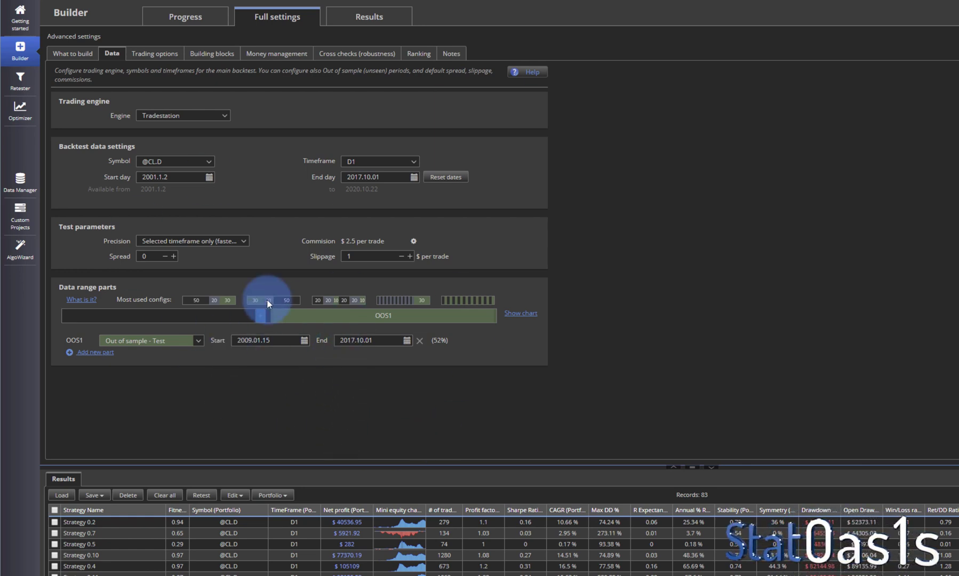
# - Compare the 60% of # of trades (IS) filter and its right-value settings with the in-sample and OOS1 data ranges
pyautogui.click(418, 53)
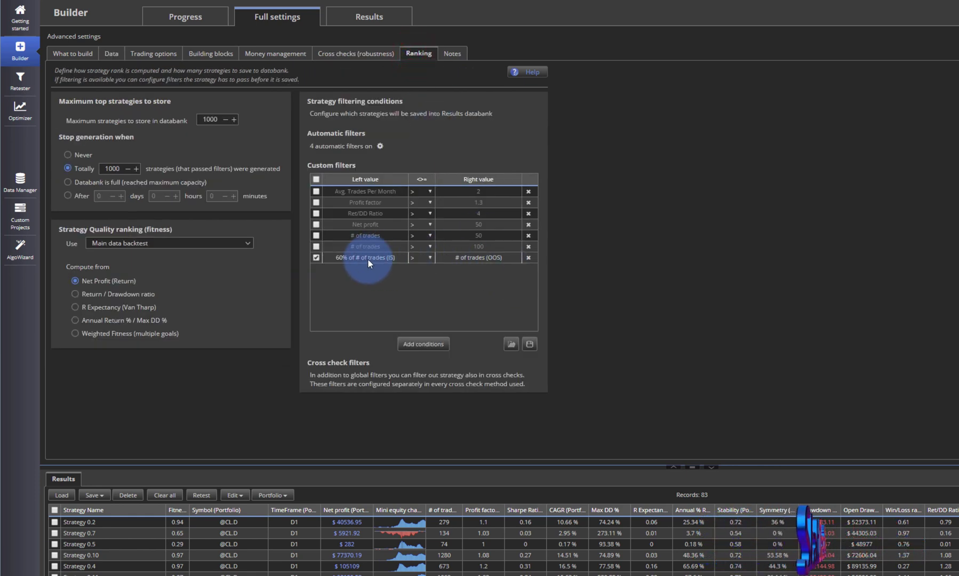
pyautogui.click(111, 53)
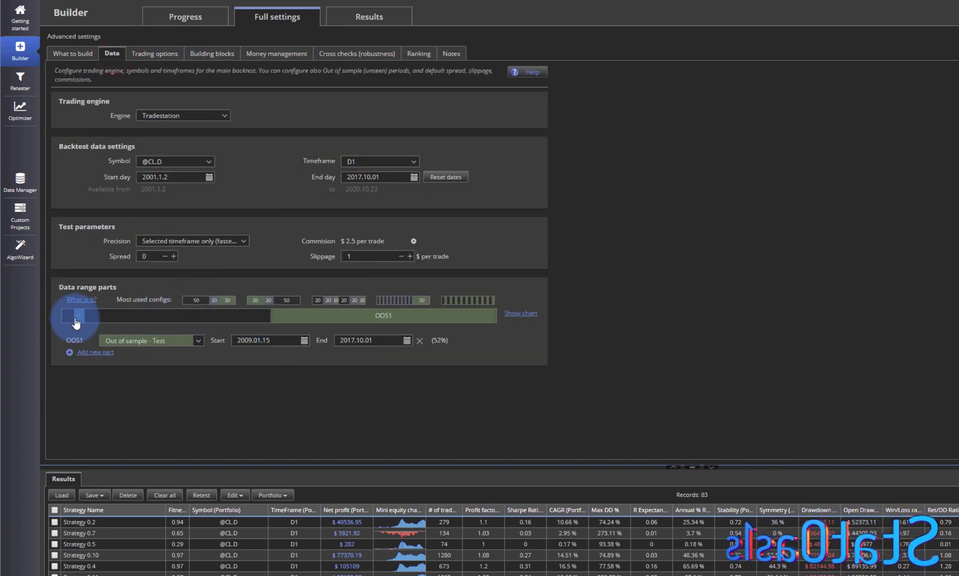
pyautogui.click(410, 56)
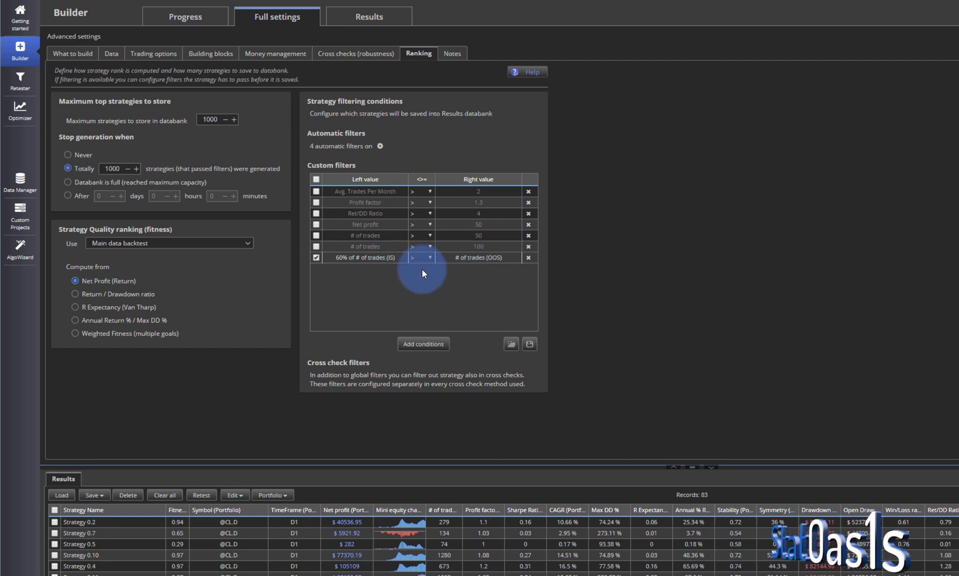
pyautogui.doubleClick(479, 257)
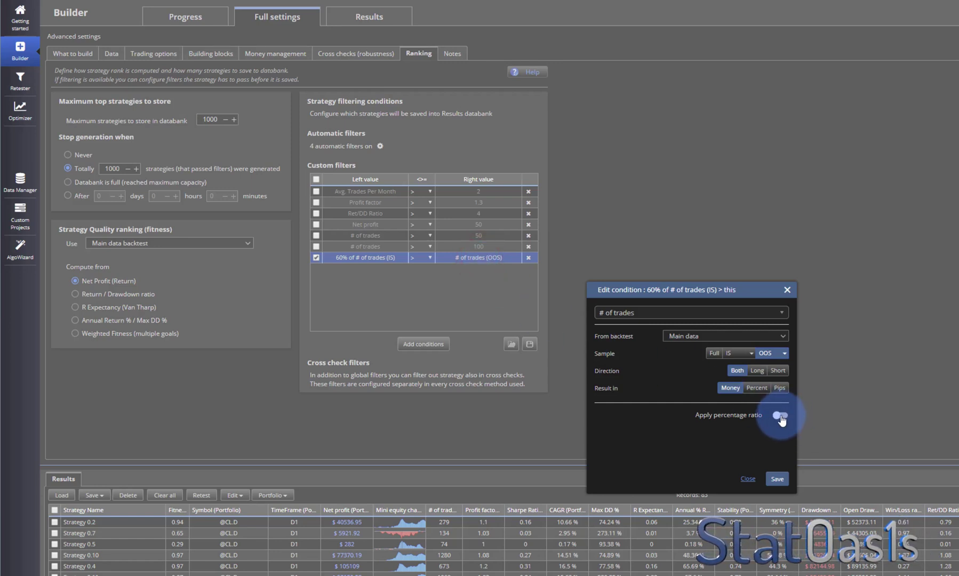
pyautogui.click(777, 478)
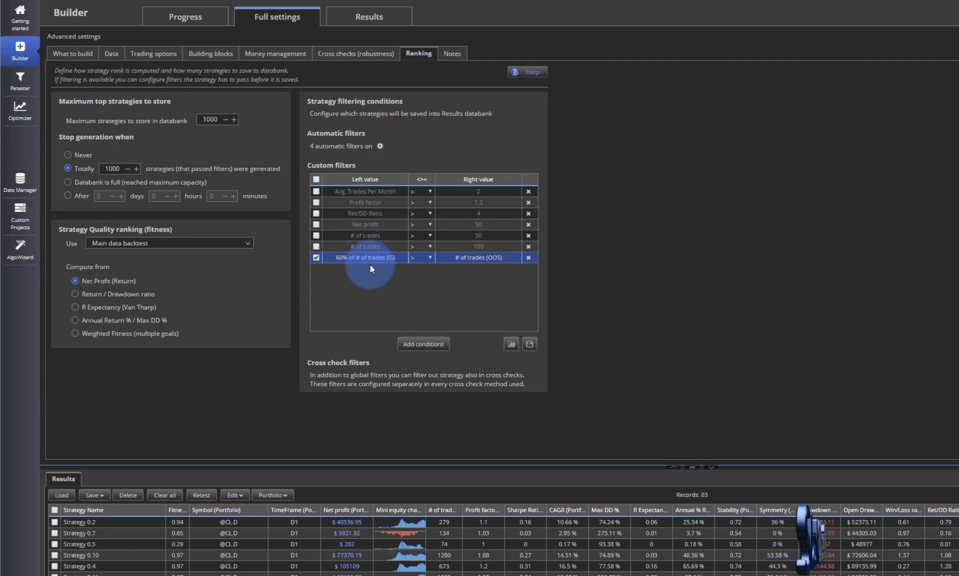
pyautogui.click(112, 54)
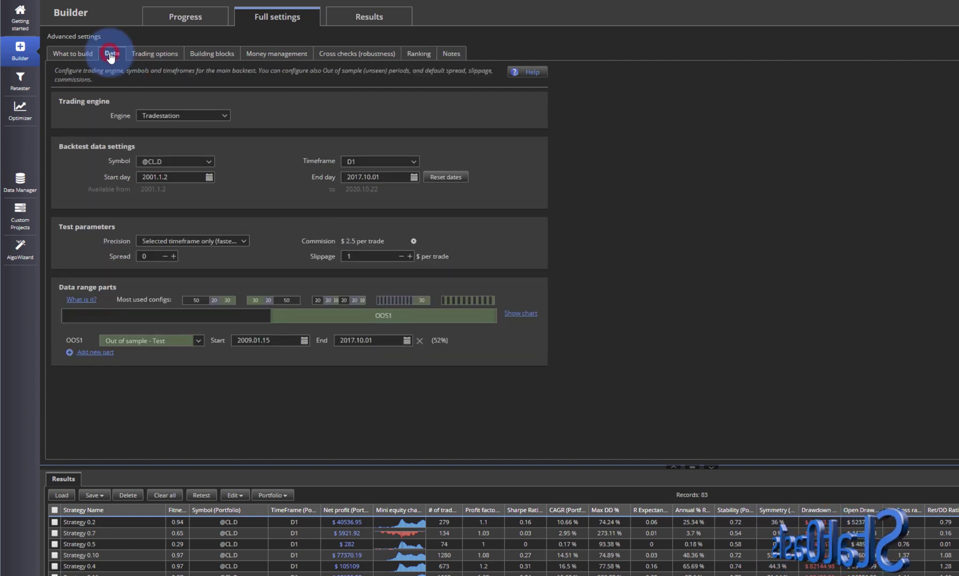
pyautogui.moveTo(220, 320)
pyautogui.mouseDown()
pyautogui.moveTo(129, 318)
pyautogui.moveTo(235, 320)
pyautogui.mouseUp()
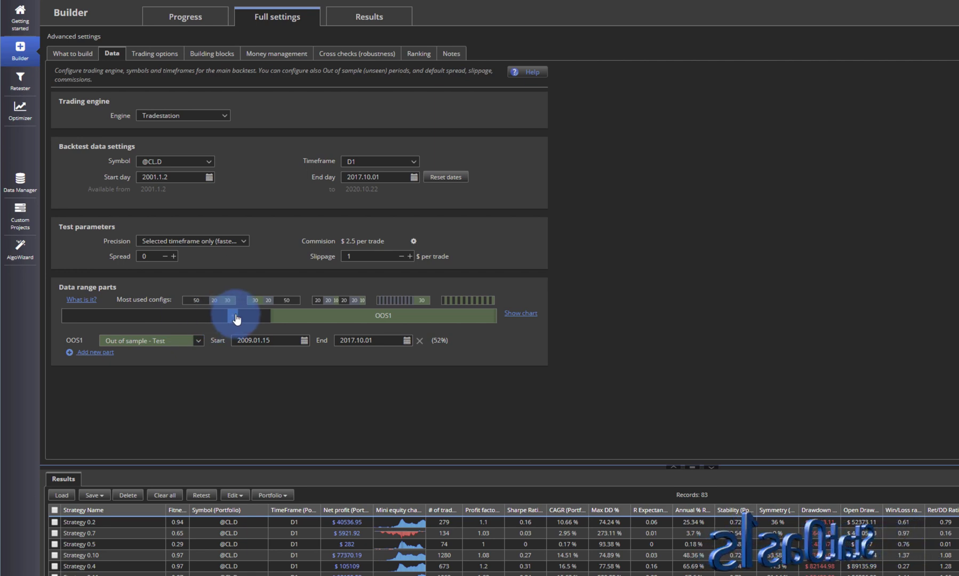
pyautogui.moveTo(234, 320); pyautogui.dragTo(131, 319)
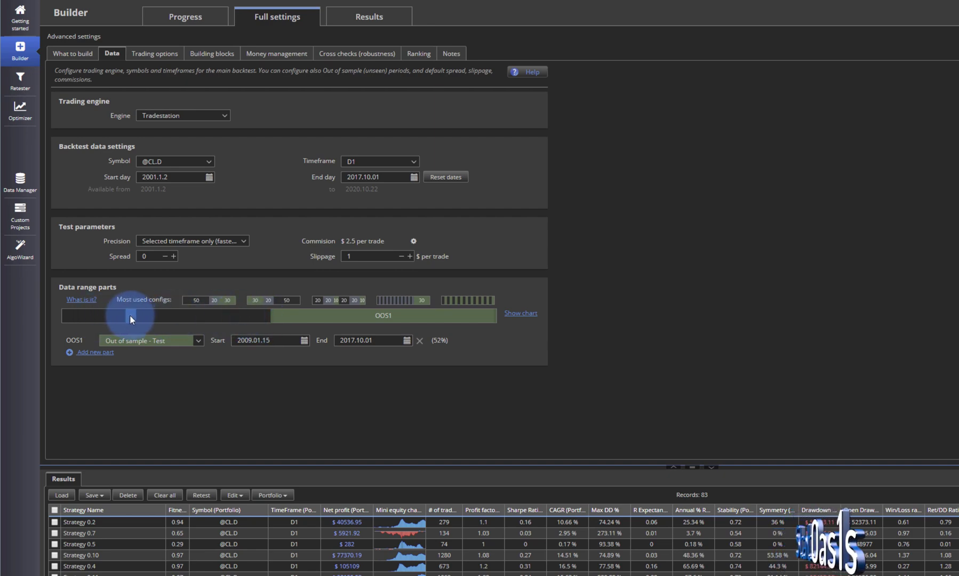
# - Apply a 50% percentage ratio to the # of trades (OOS) right value of the in-sample trades filter
pyautogui.click(418, 53)
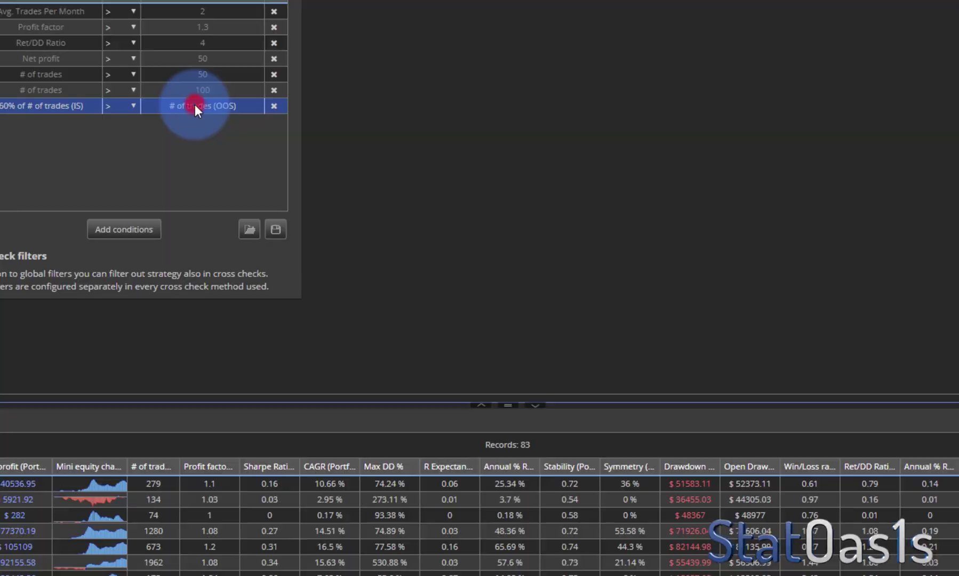
pyautogui.click(474, 258)
pyautogui.click(633, 331)
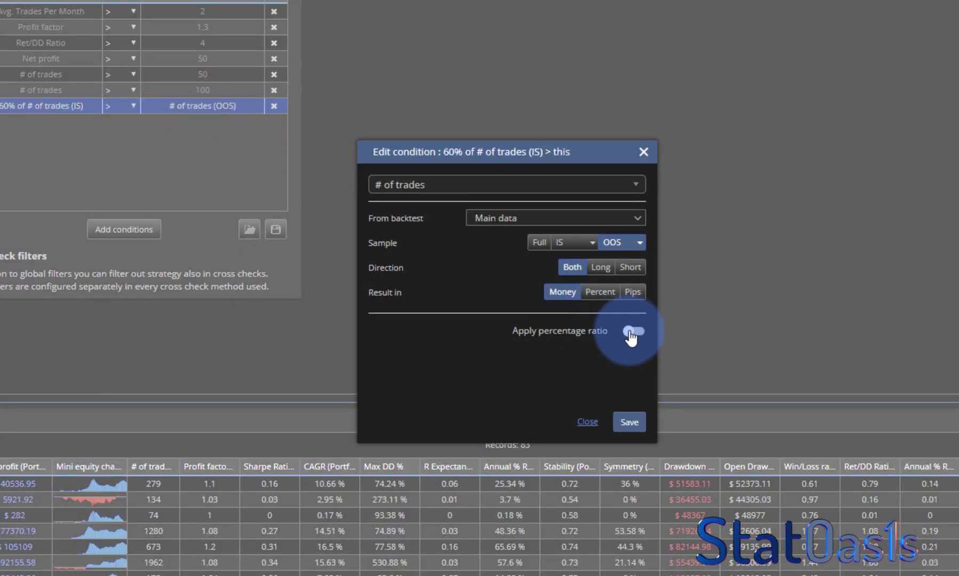
pyautogui.doubleClick(553, 331)
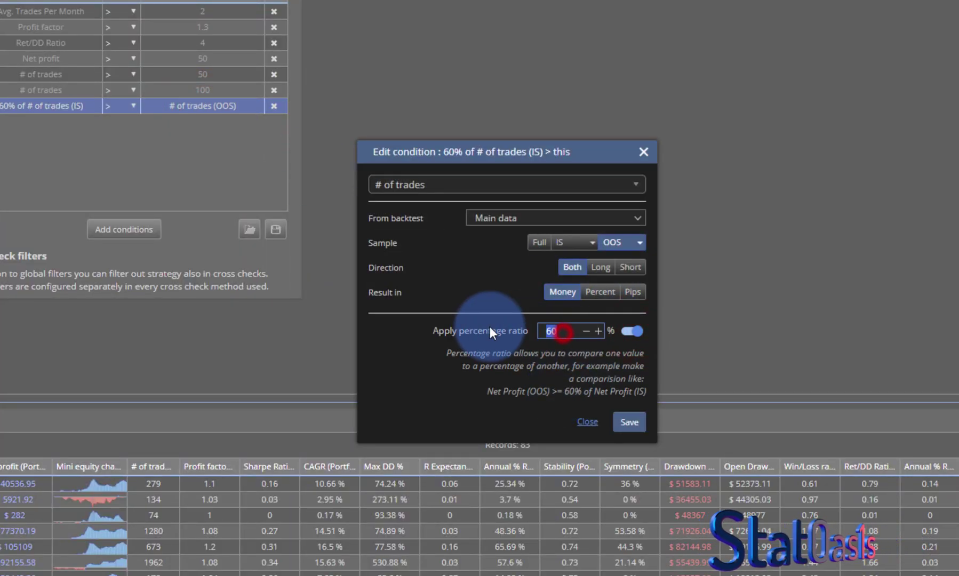
pyautogui.write('50')
pyautogui.click(629, 422)
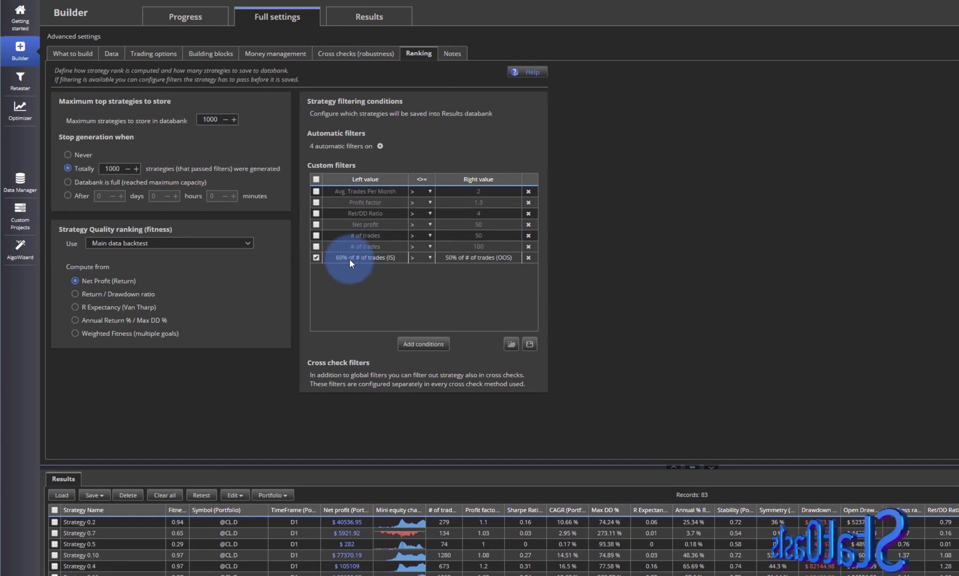
# - Set the percentage ratio of the filter's # of trades (IS) left value to 80%
pyautogui.click(349, 259)
pyautogui.doubleClick(730, 415)
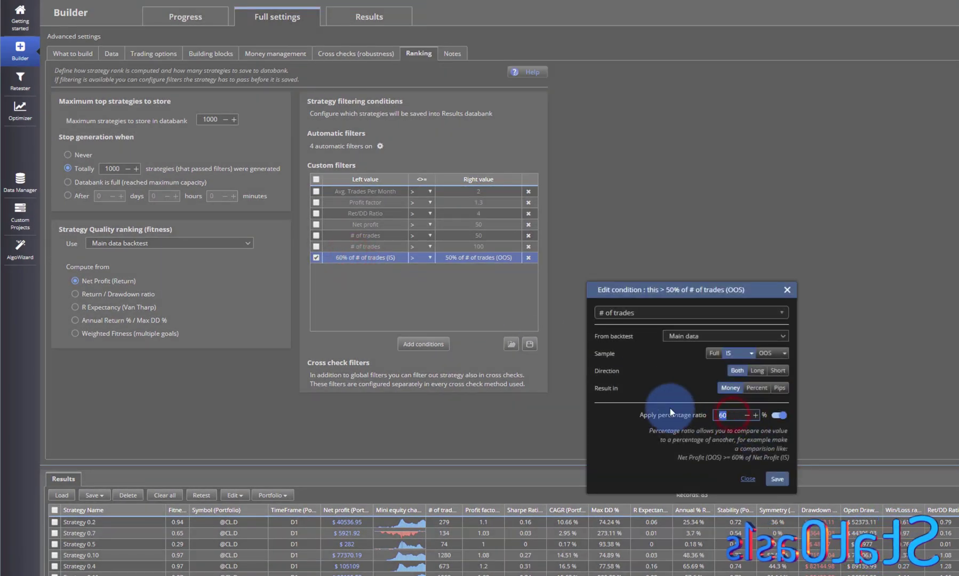
pyautogui.write('80')
pyautogui.click(777, 479)
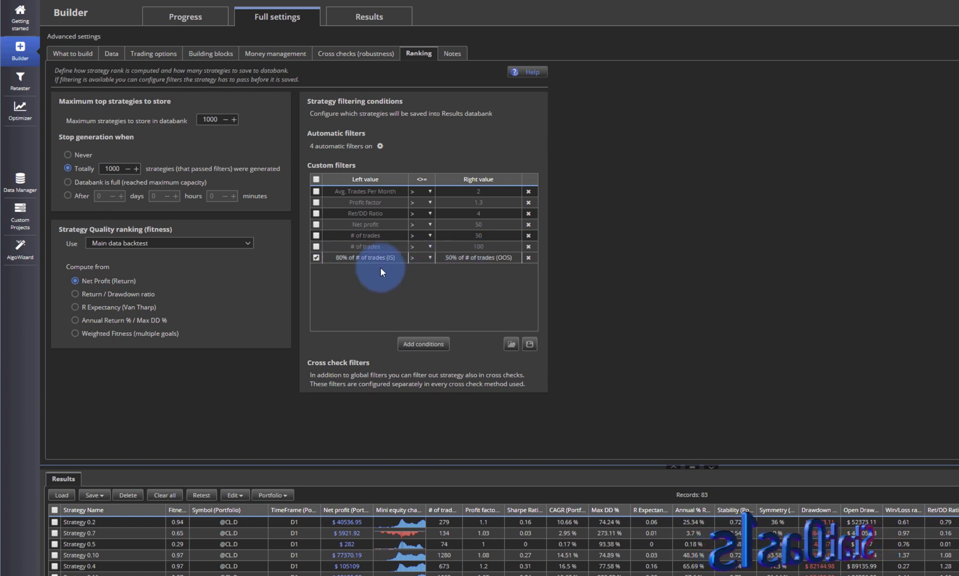
# - Inspect the metrics available for the 50% of # of trades (OOS) right value, closing without changes
pyautogui.doubleClick(470, 258)
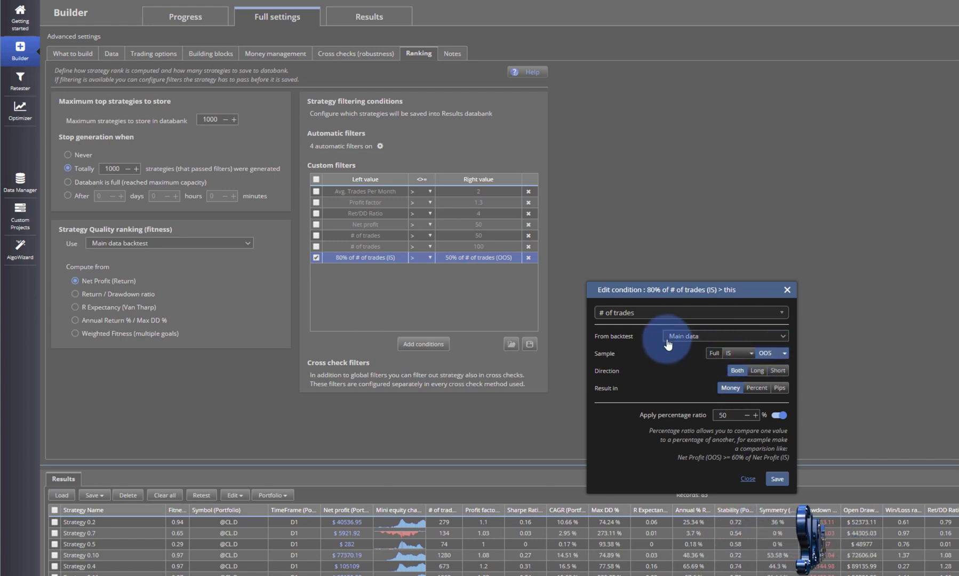
pyautogui.click(634, 318)
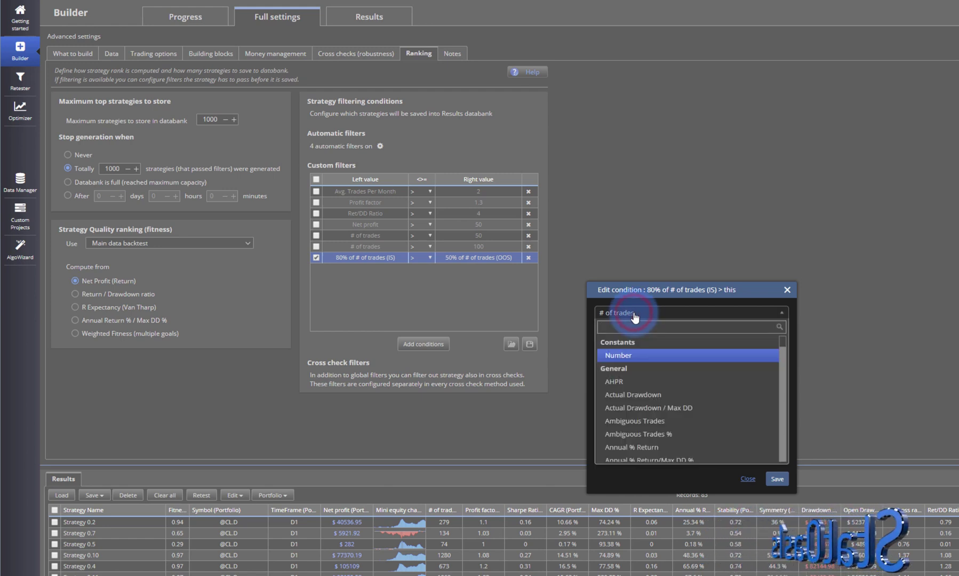
pyautogui.click(760, 477)
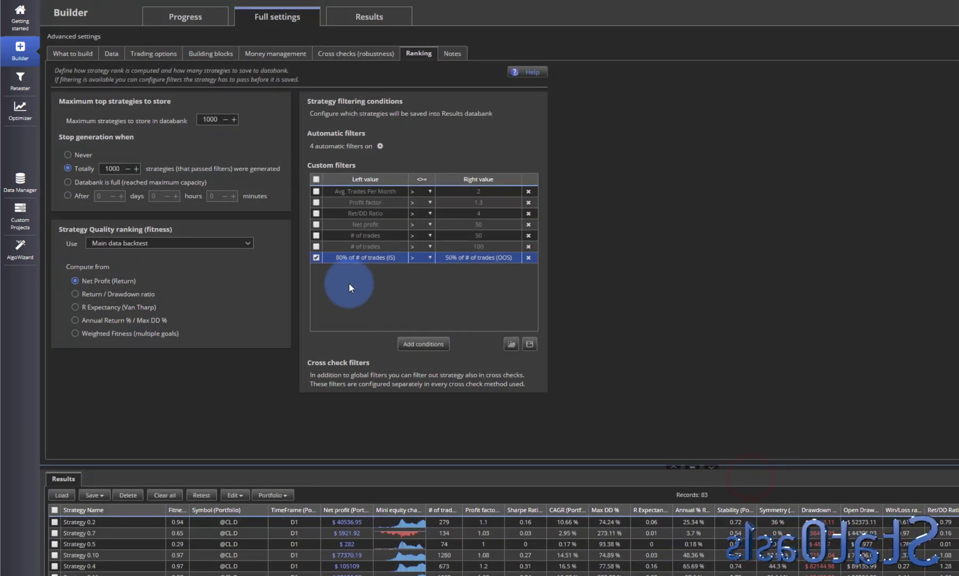
# - Disable the 80% of # of trades (IS) filter and add the condition Total Data Days (OOS) > Total Data Days (IS)
pyautogui.click(316, 257)
pyautogui.click(425, 344)
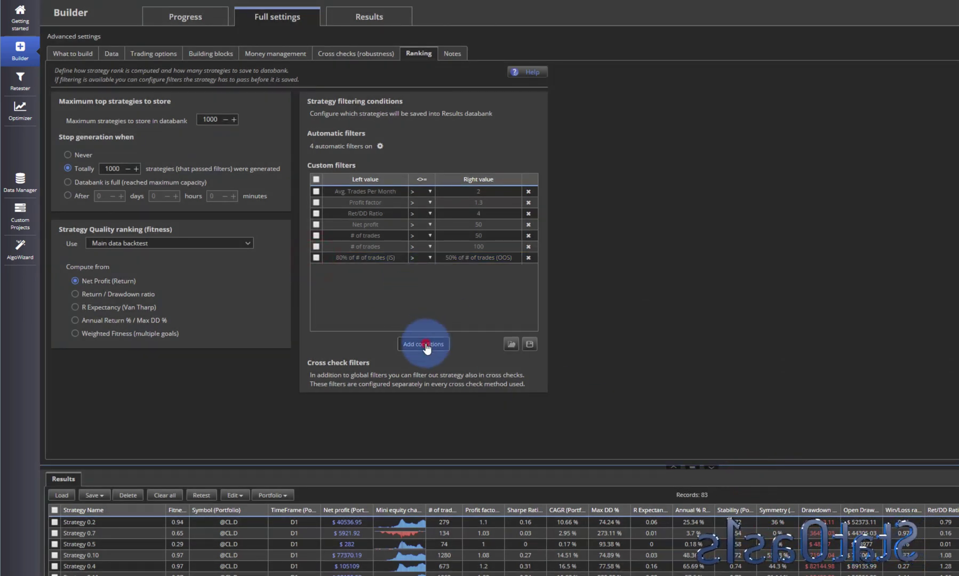
pyautogui.click(673, 334)
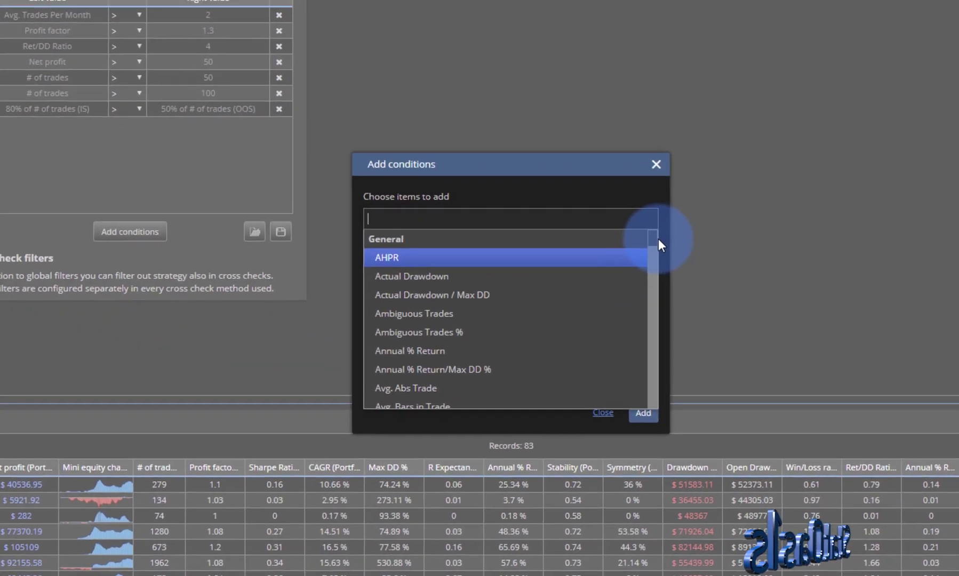
pyautogui.click(791, 350)
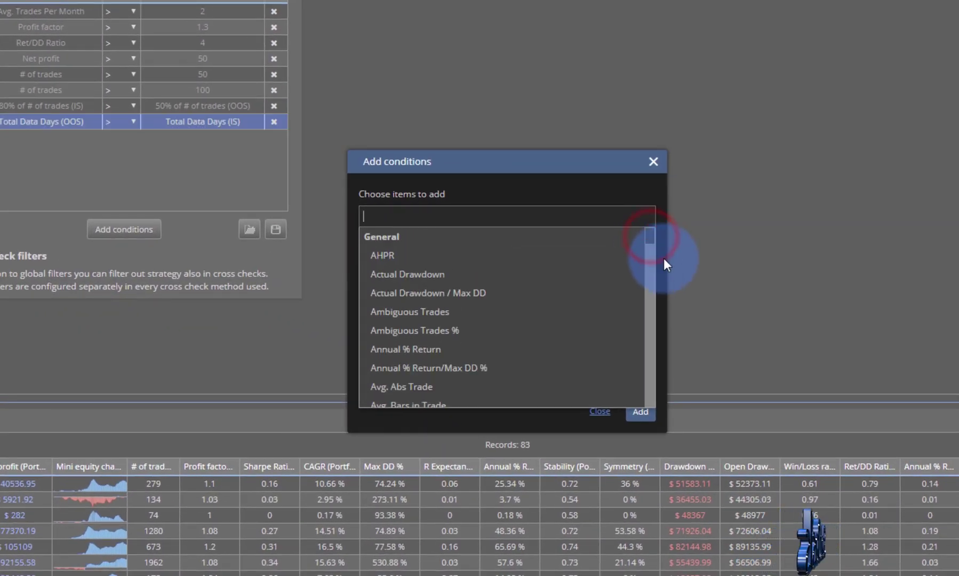
# - Browse the metrics available for new conditions down to the WF Special group, closing without adding any
pyautogui.moveTo(652, 239); pyautogui.dragTo(655, 409)
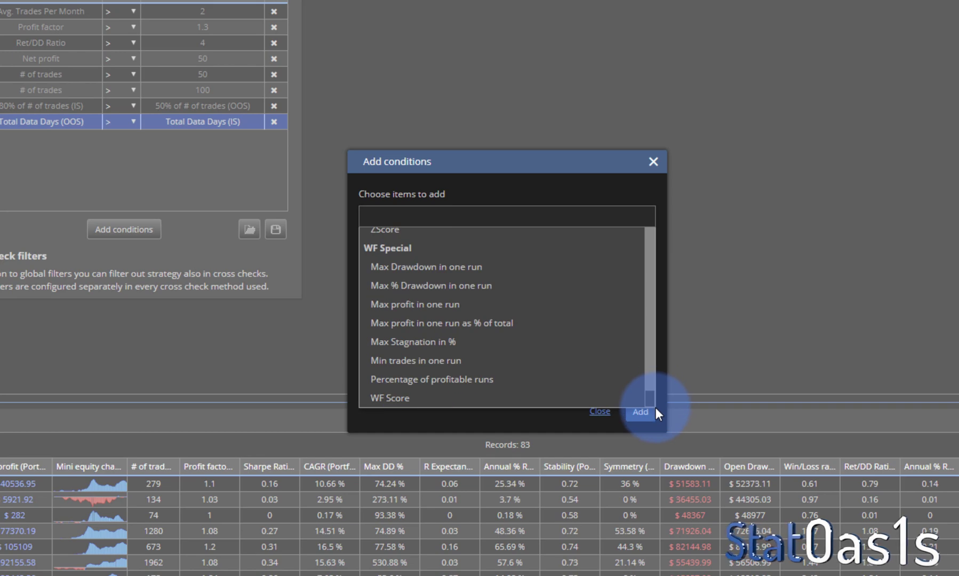
pyautogui.click(437, 425)
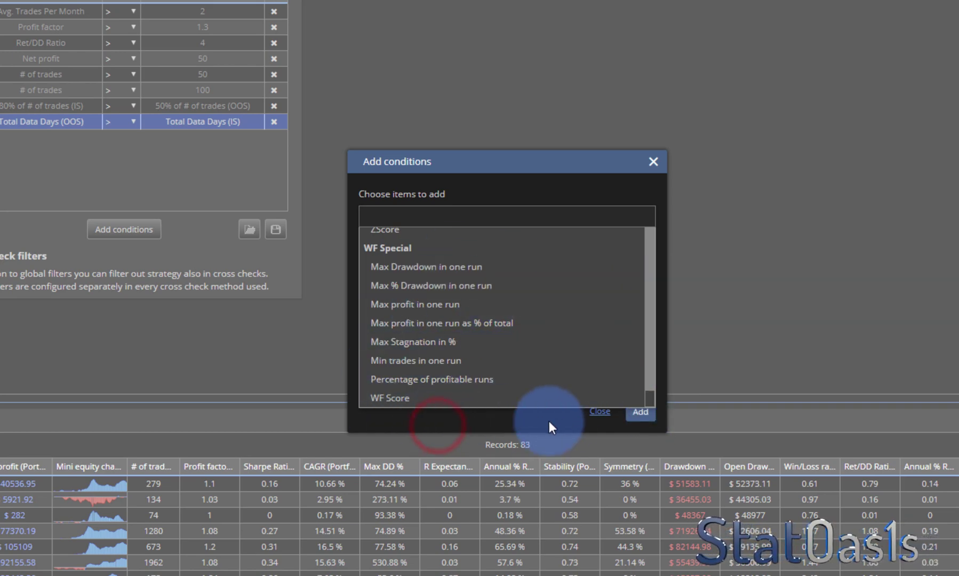
pyautogui.click(600, 411)
# - Review the comparison operators and left-value settings of the Total Data Days (OOS) filter, leaving both unchanged
pyautogui.click(118, 121)
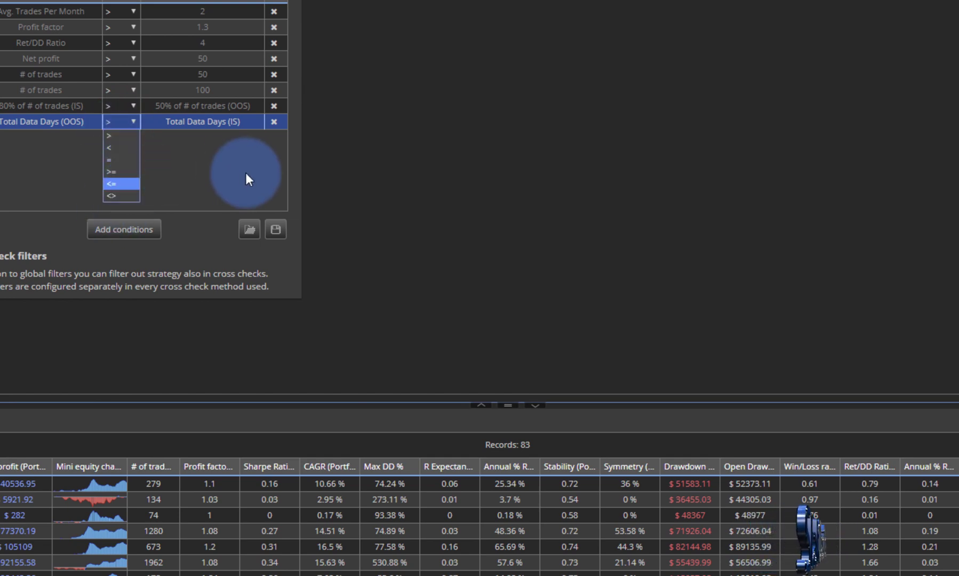
pyautogui.click(205, 179)
pyautogui.click(62, 123)
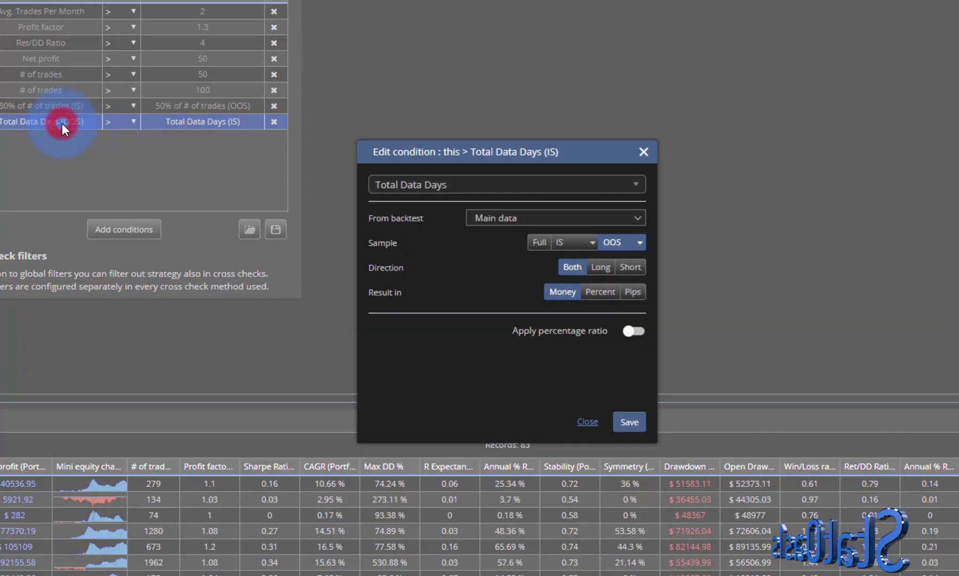
pyautogui.click(587, 422)
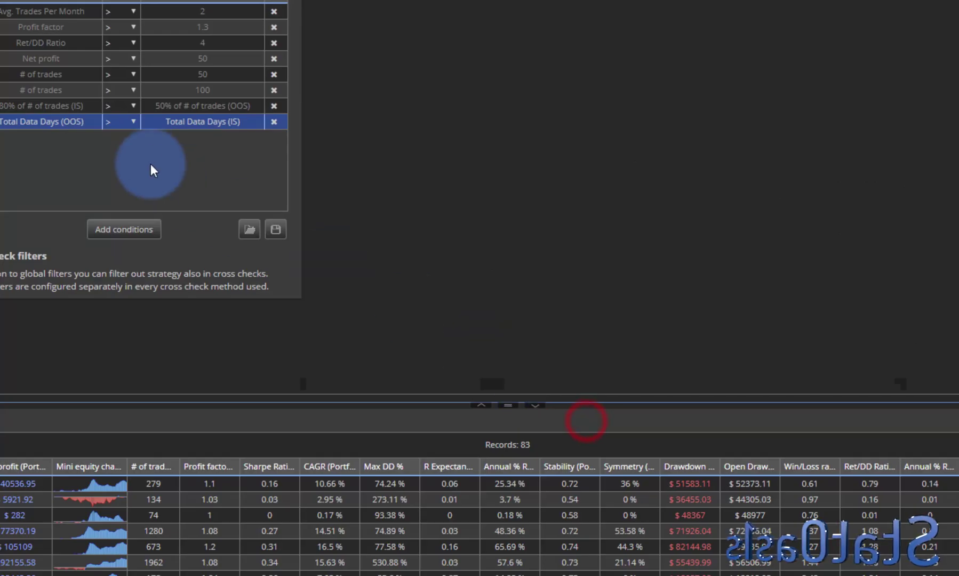
# - Inspect the full, in-sample and validation sample options for the Total Data Days (IS) right value, closing without changes
pyautogui.click(182, 122)
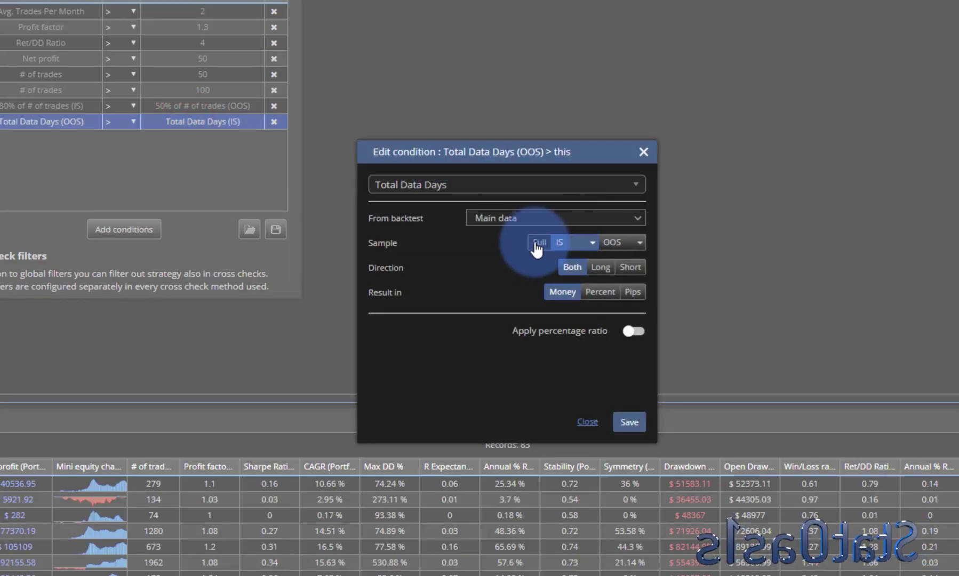
pyautogui.click(613, 245)
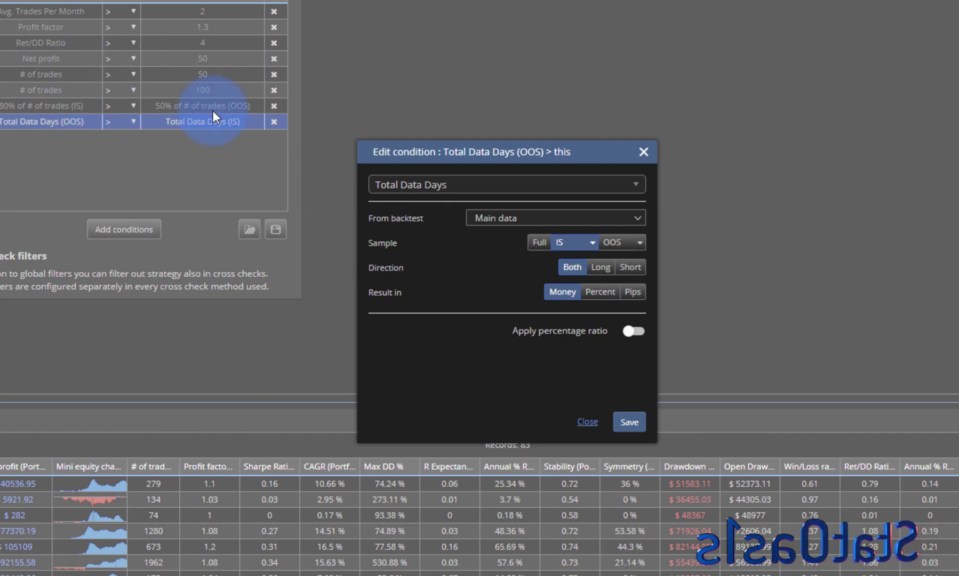
pyautogui.click(539, 243)
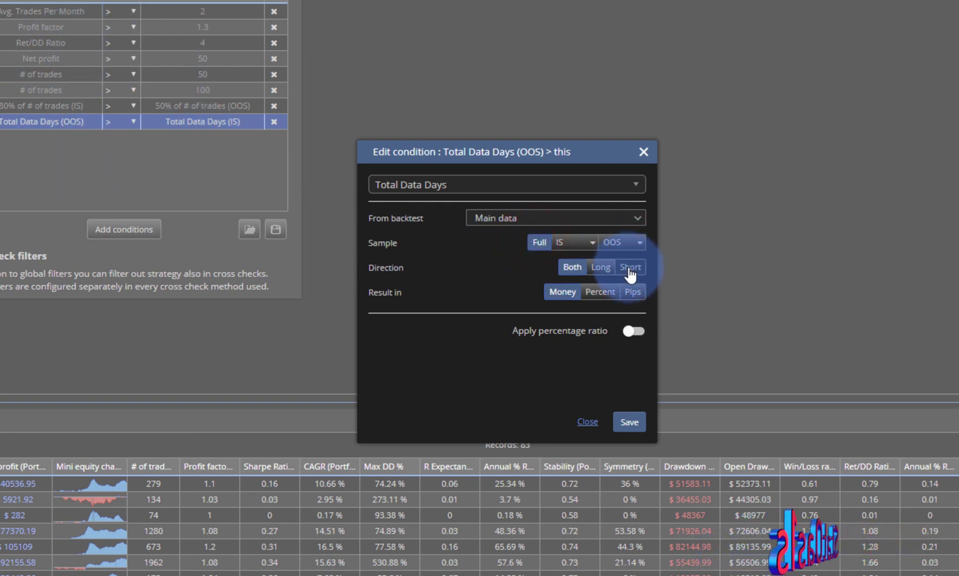
pyautogui.click(592, 243)
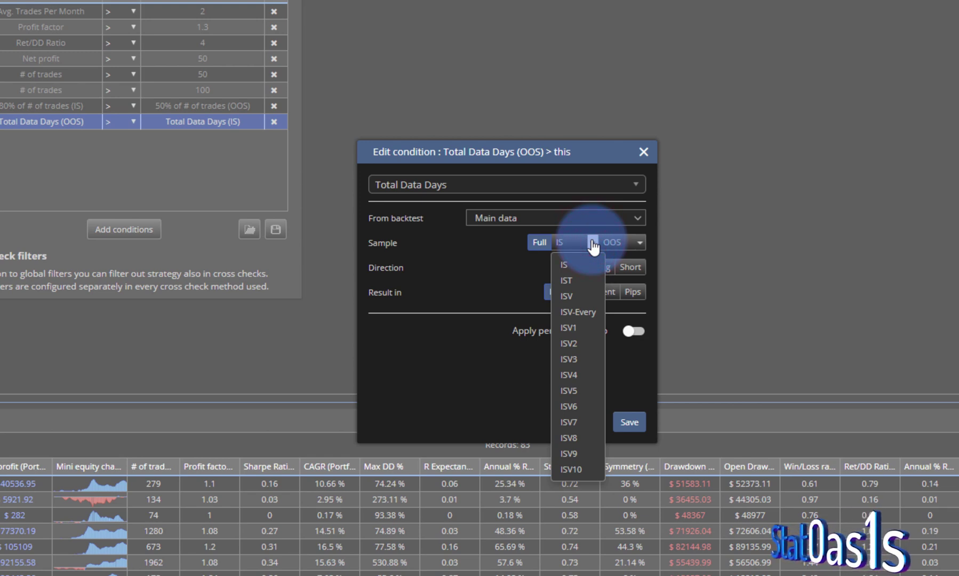
pyautogui.click(454, 394)
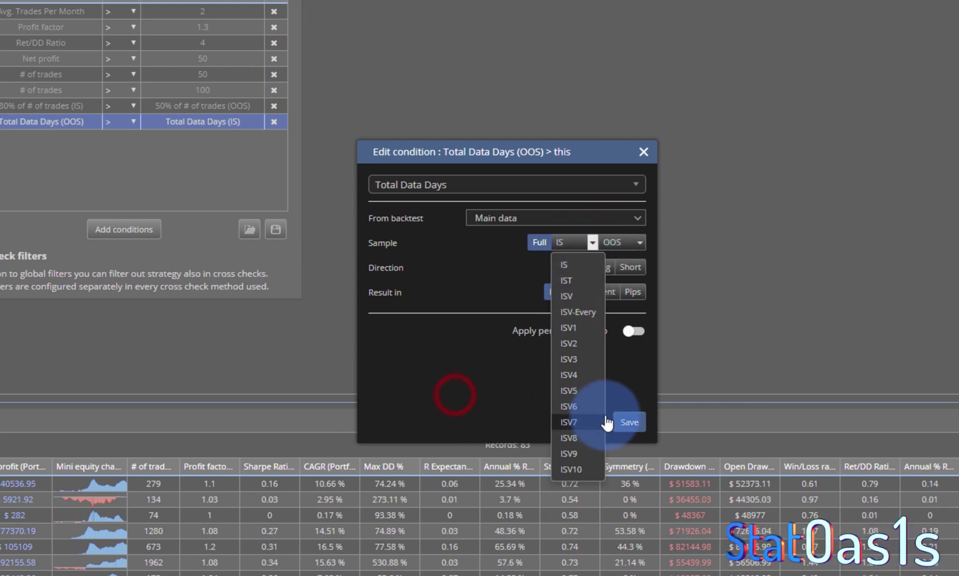
pyautogui.click(627, 392)
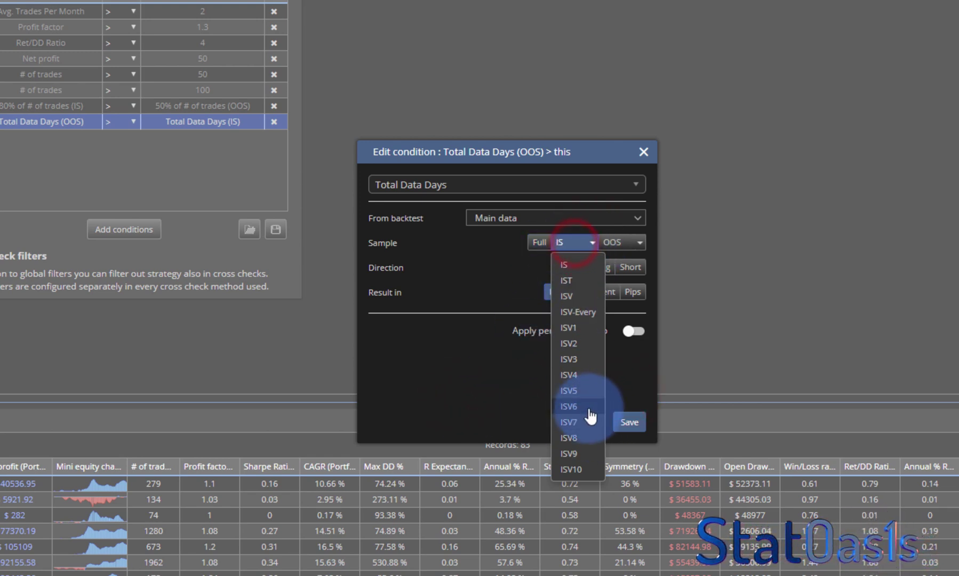
pyautogui.click(594, 243)
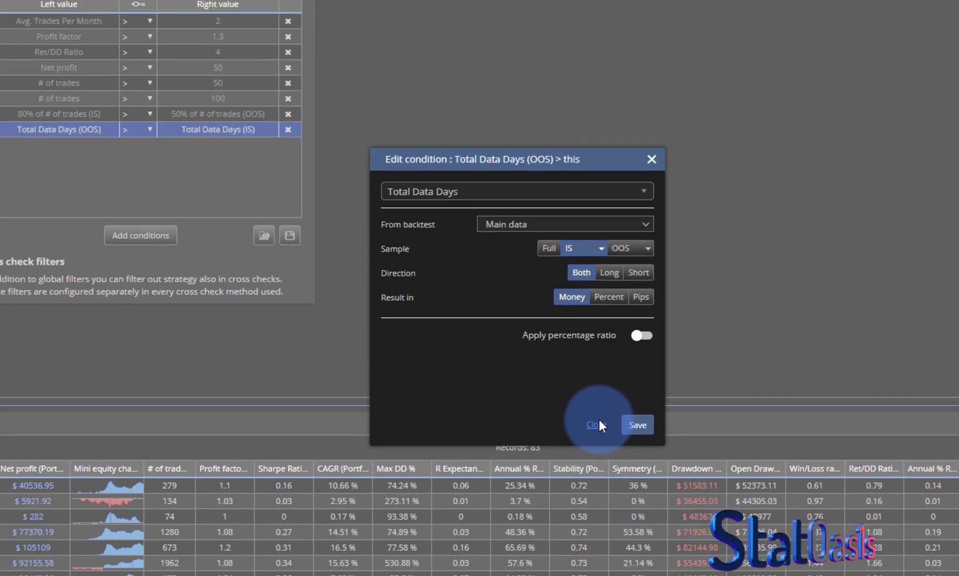
pyautogui.click(598, 422)
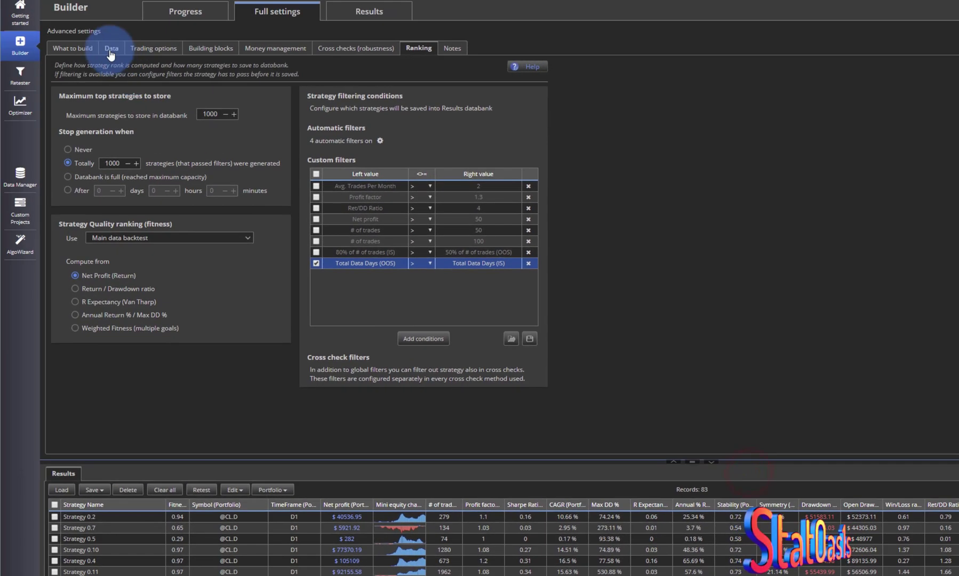
# - Remove the OOS1 data range part, try the preset configs, and apply the one with two in-sample validation and two out-of-sample test parts
pyautogui.click(111, 49)
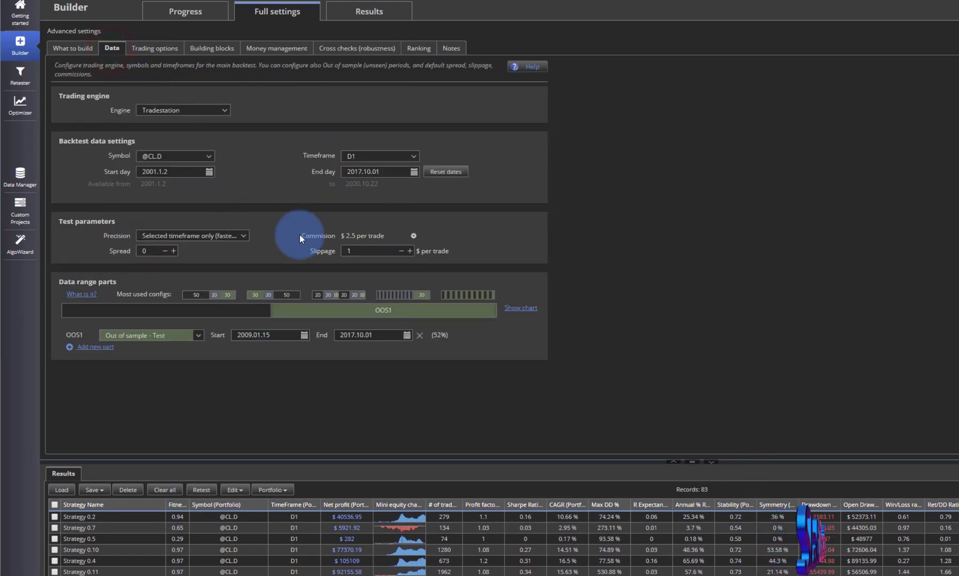
pyautogui.click(421, 335)
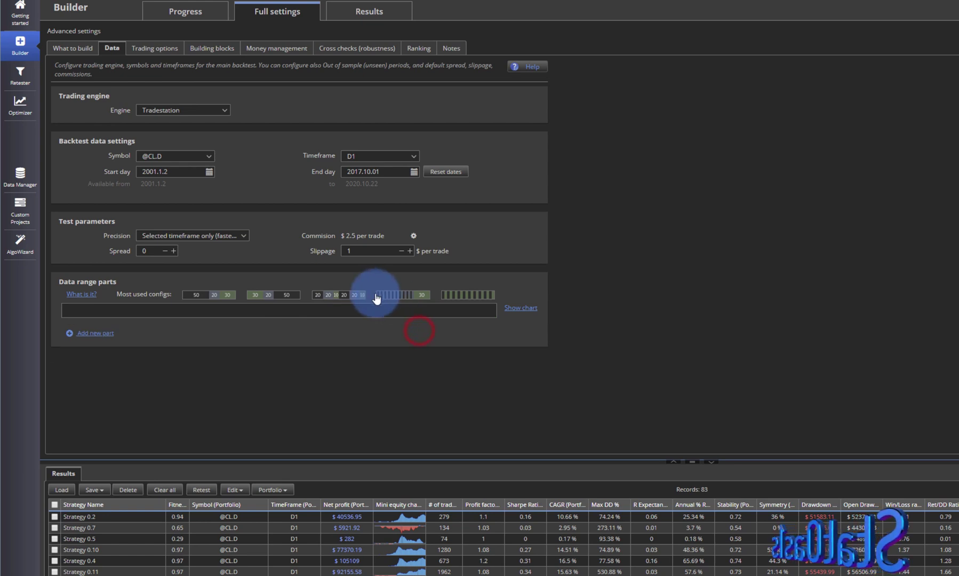
pyautogui.click(203, 294)
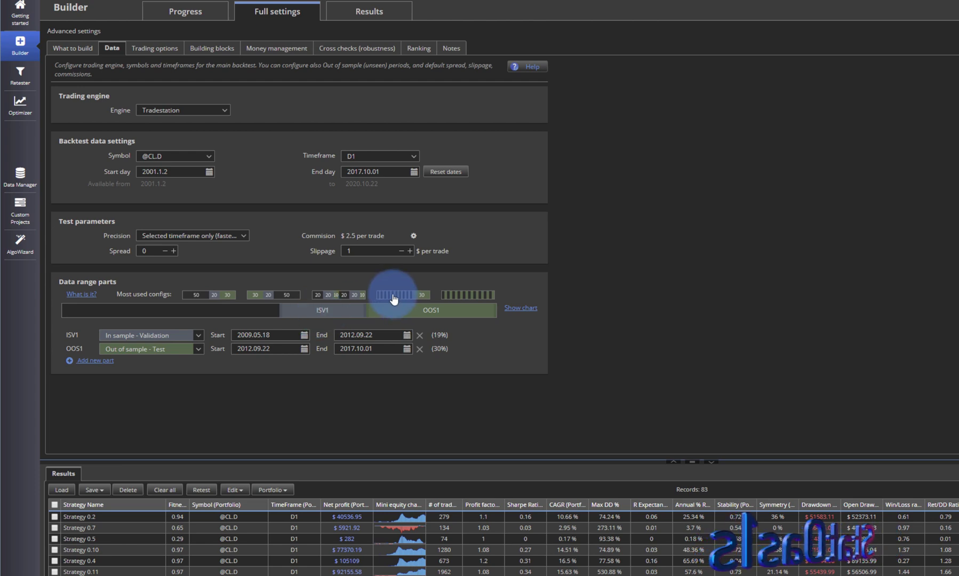
pyautogui.click(463, 295)
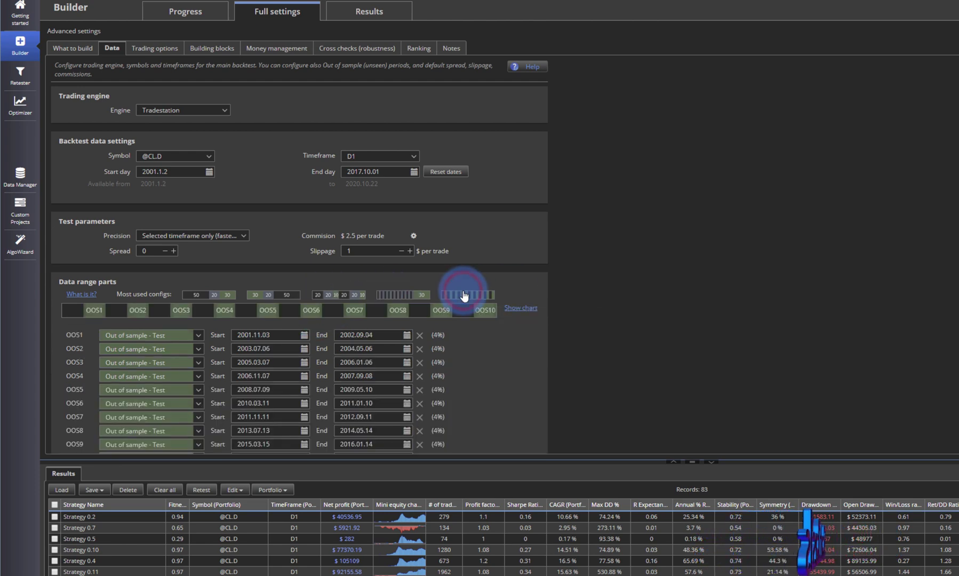
pyautogui.click(397, 295)
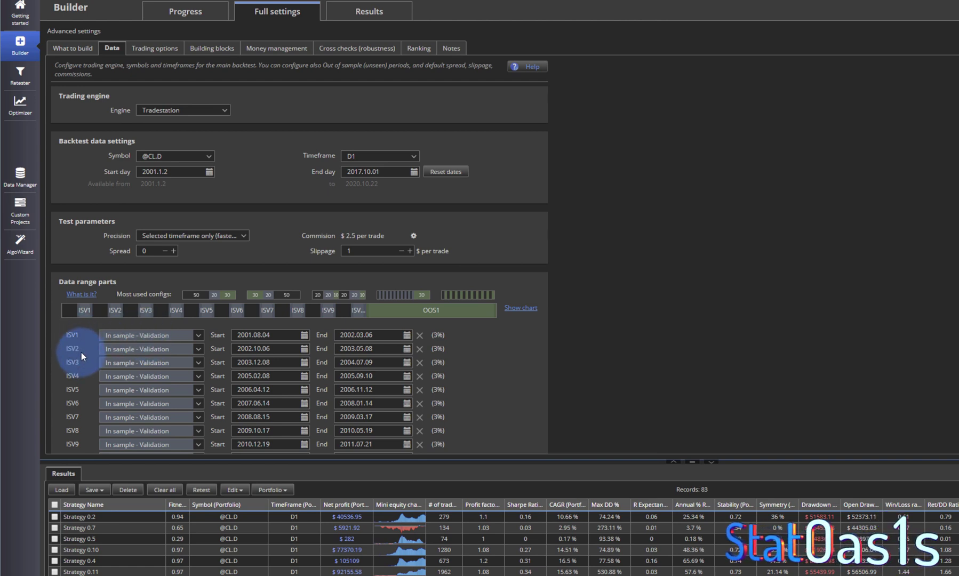
pyautogui.click(327, 296)
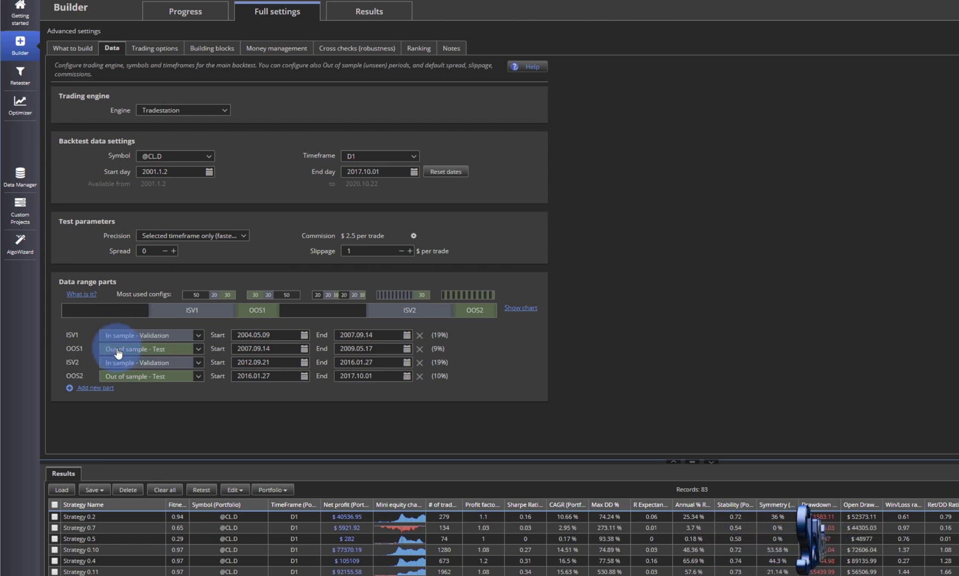
# - In the Total Data Days ranking filter, review the OOS sample options and set the right value's sample to ISV-Every
pyautogui.click(417, 49)
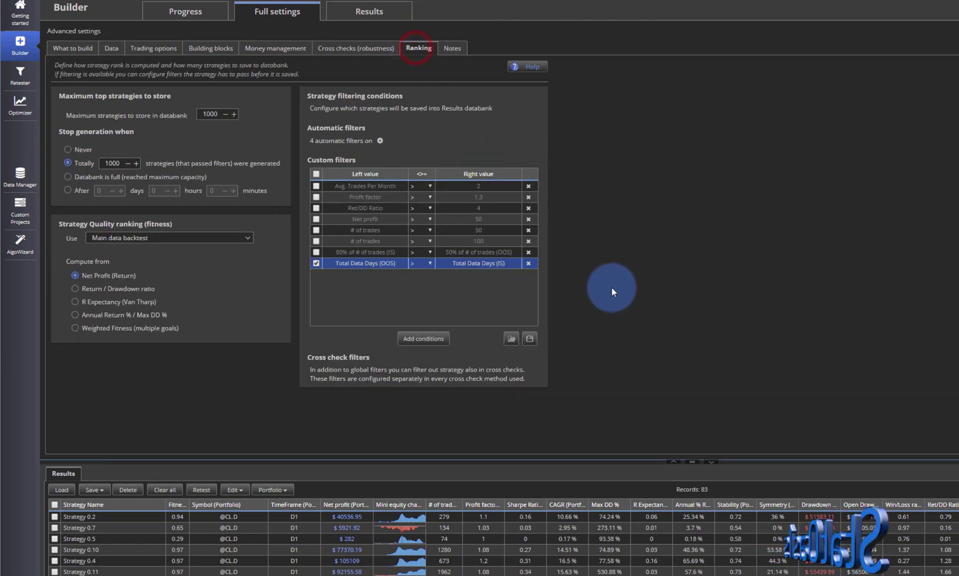
pyautogui.click(455, 263)
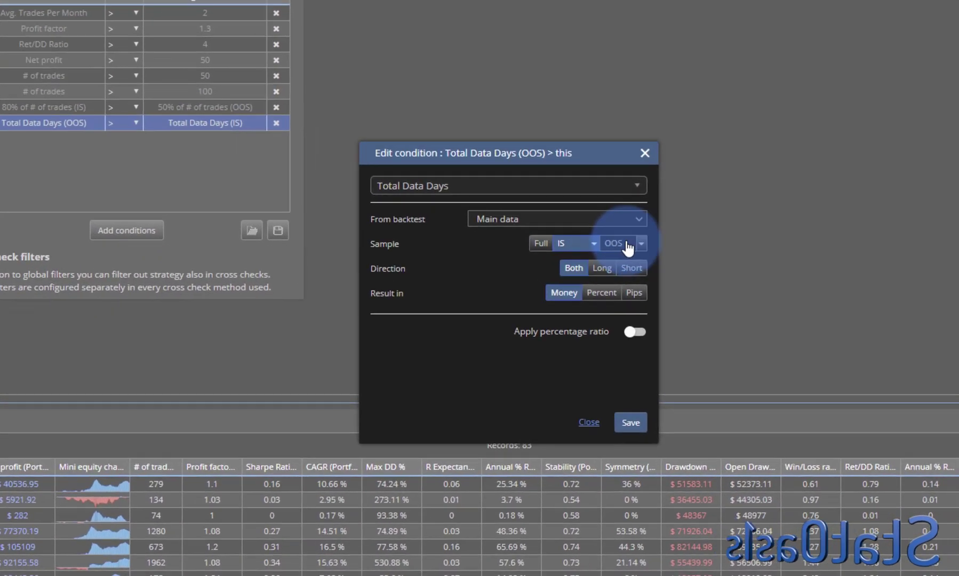
pyautogui.click(631, 245)
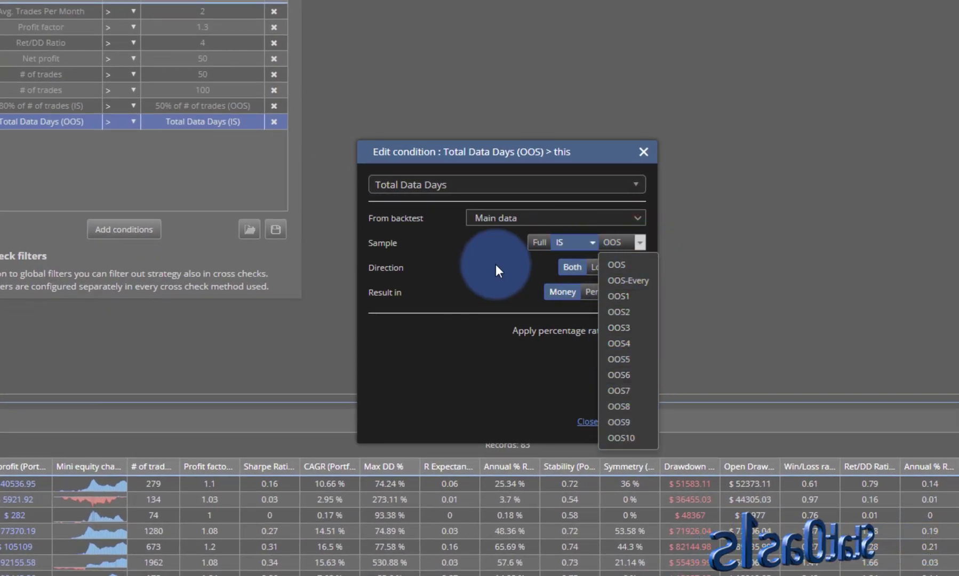
pyautogui.click(592, 243)
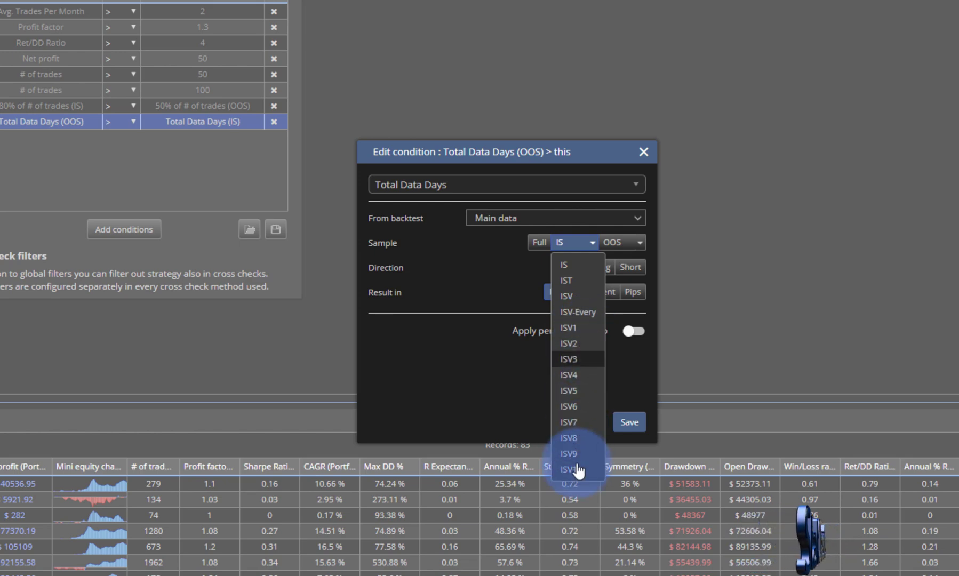
pyautogui.click(578, 314)
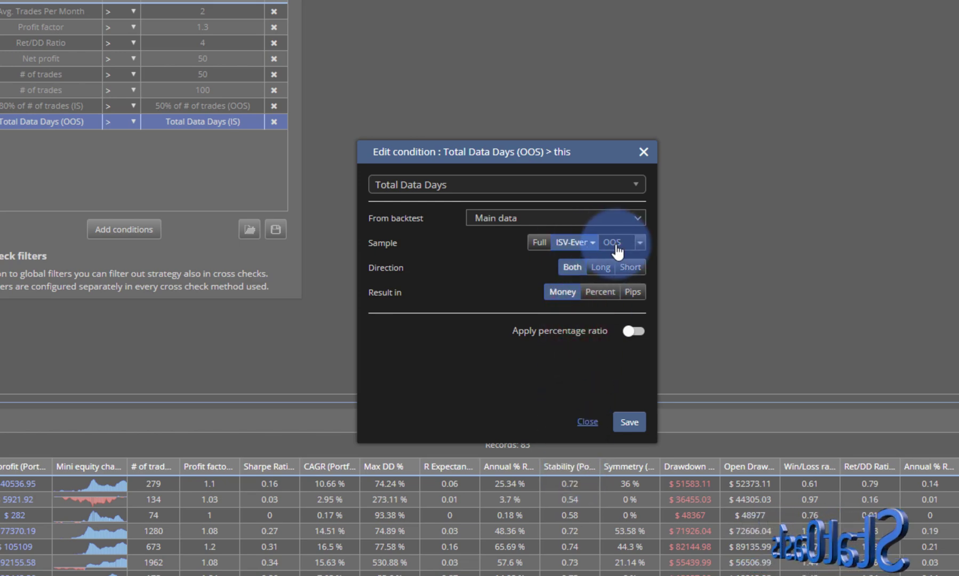